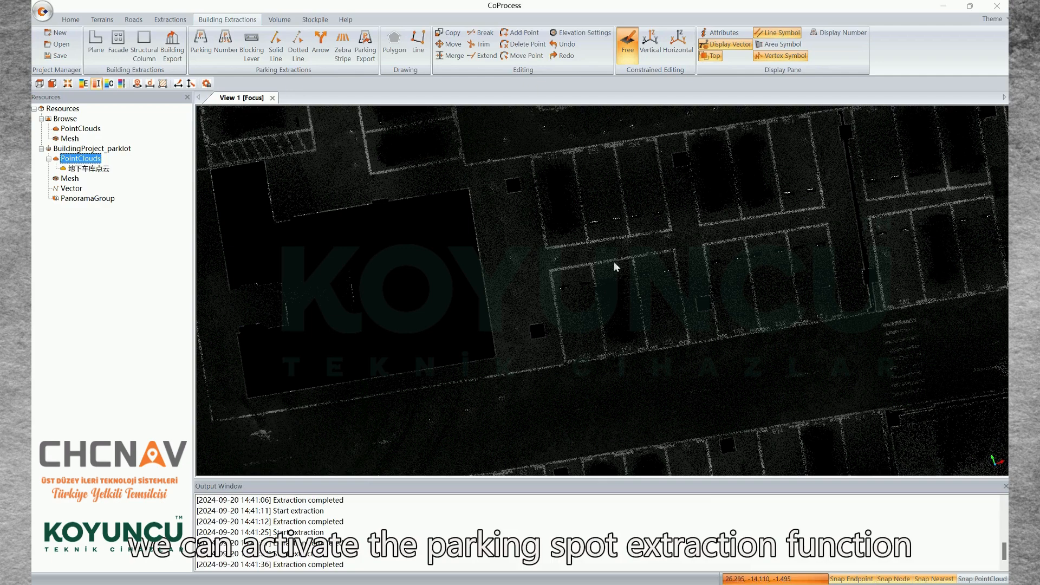
Start parking extraction in manual polygon mode and outline the first space of the row beside the large blank area by its corners
{"action": "left_click", "coordinate": [201, 43]}
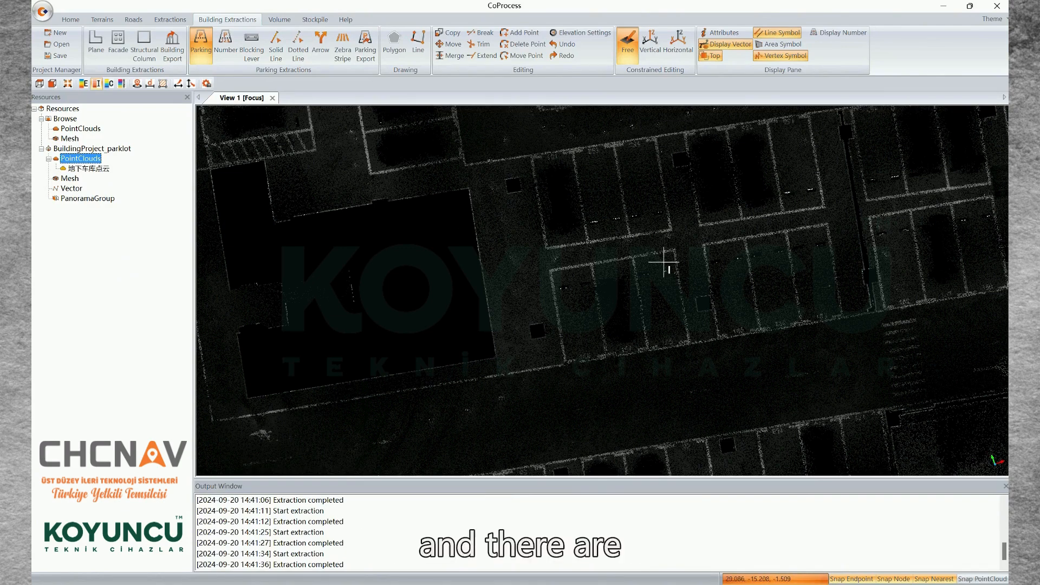
{"action": "right_click", "coordinate": [600, 222]}
{"action": "mouse_move", "coordinate": [671, 242]}
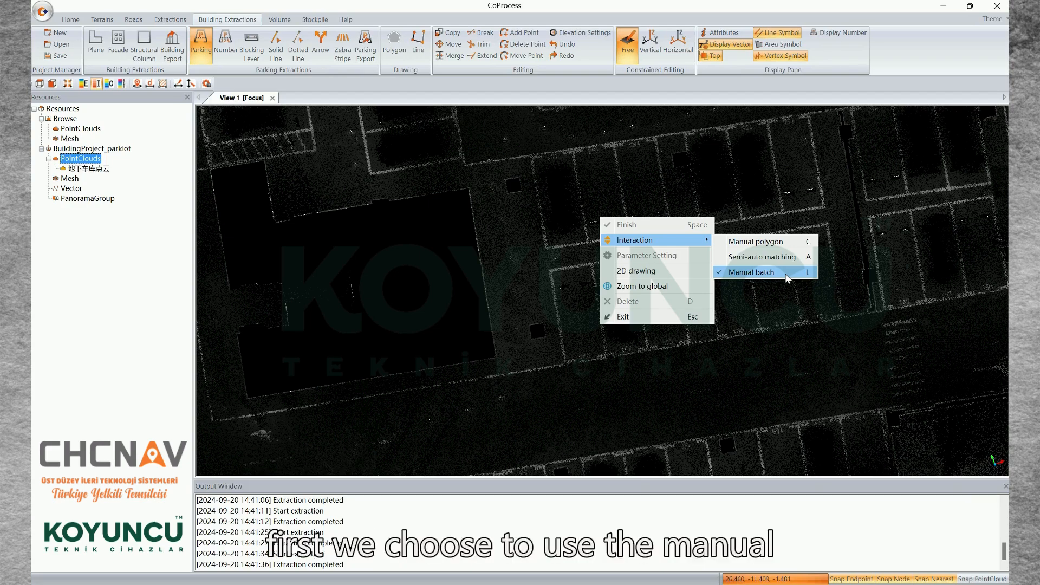
{"action": "left_click", "coordinate": [776, 241]}
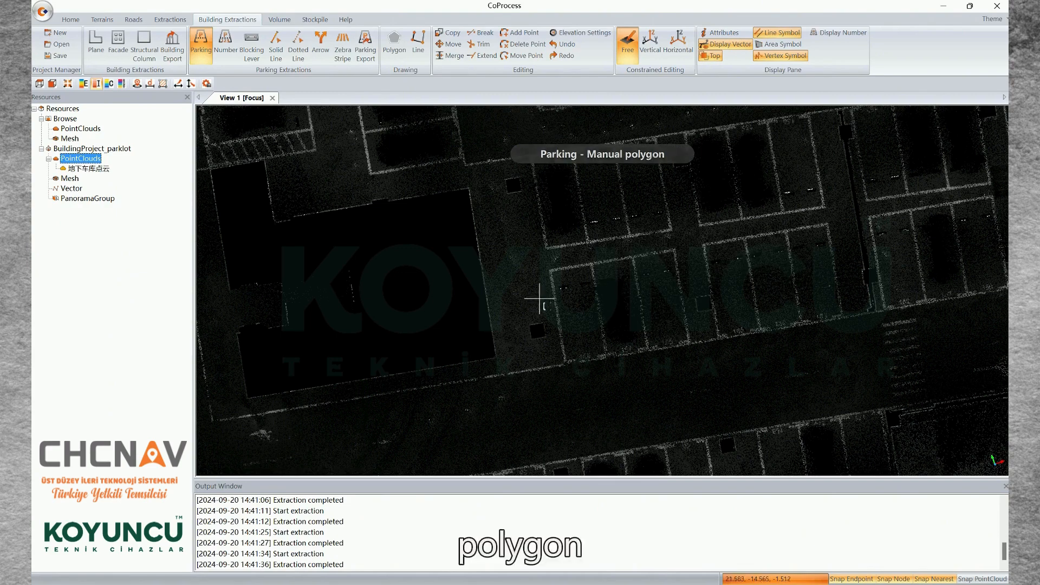
{"action": "scroll", "coordinate": [539, 298], "scroll_direction": "up", "scroll_amount": 2}
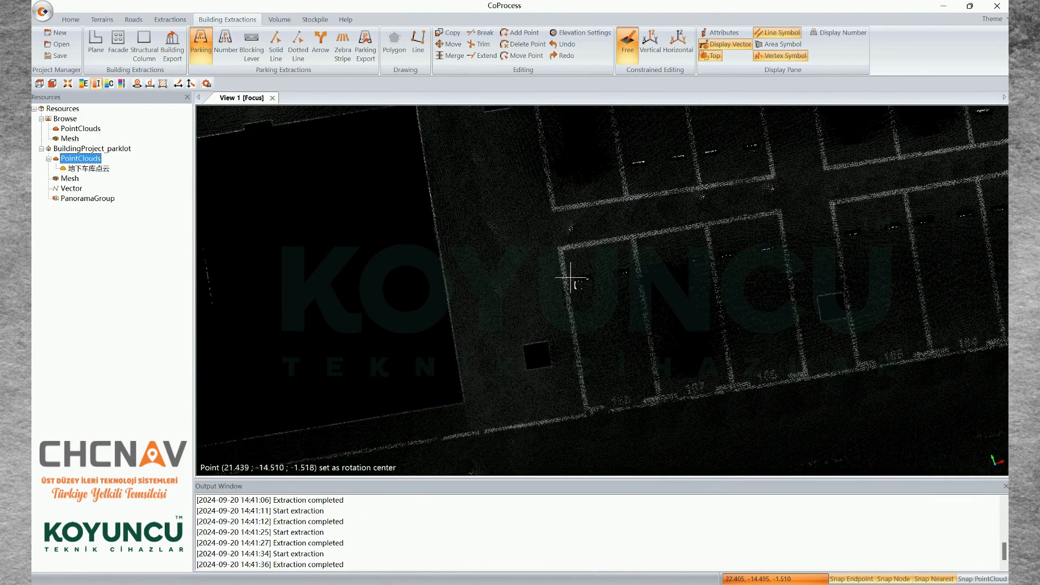
{"action": "scroll", "coordinate": [585, 271], "scroll_direction": "up", "scroll_amount": 1}
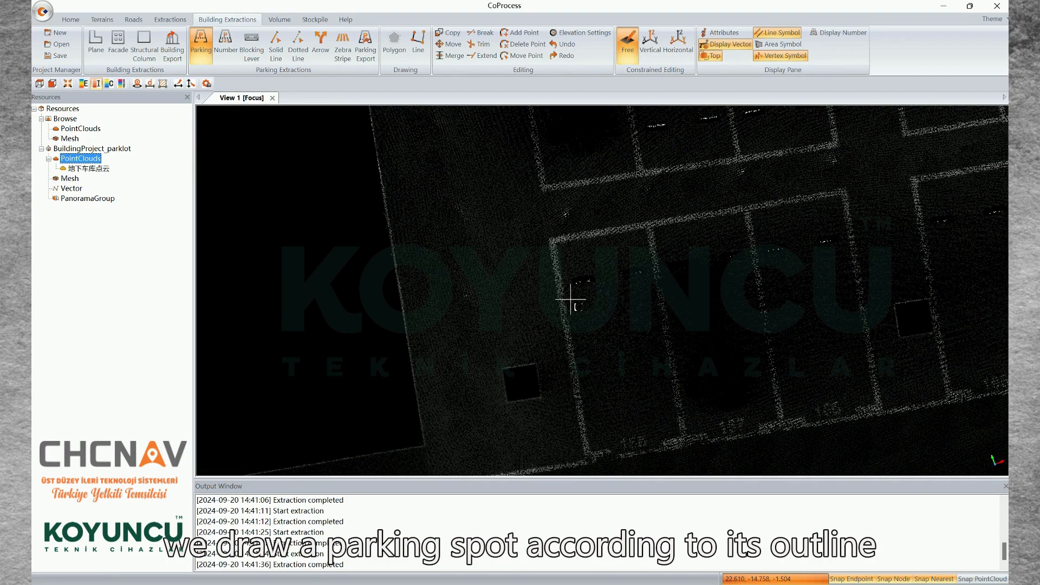
{"action": "left_click", "coordinate": [552, 241]}
{"action": "left_click", "coordinate": [650, 225]}
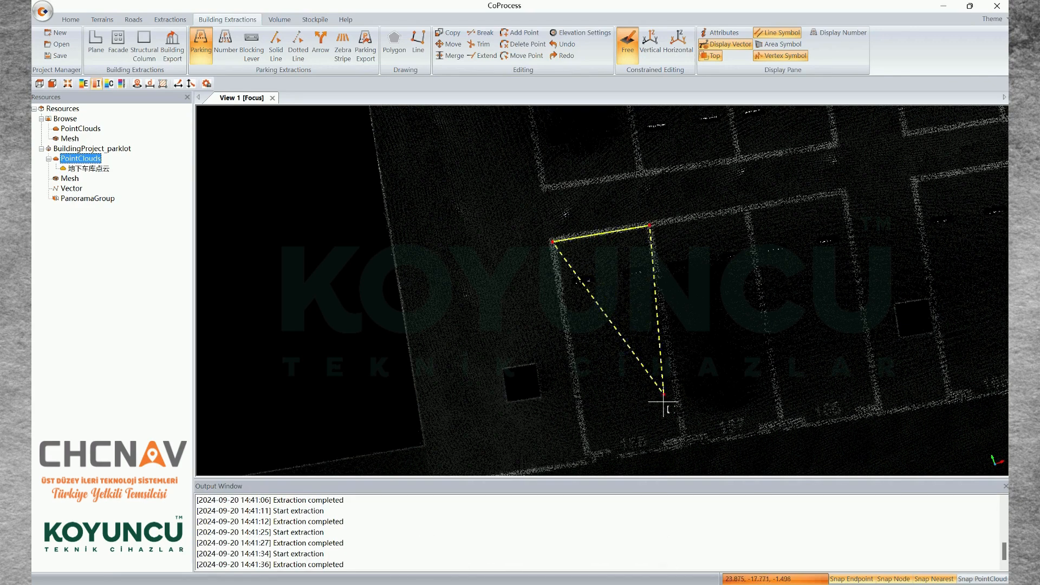
{"action": "left_click", "coordinate": [685, 442]}
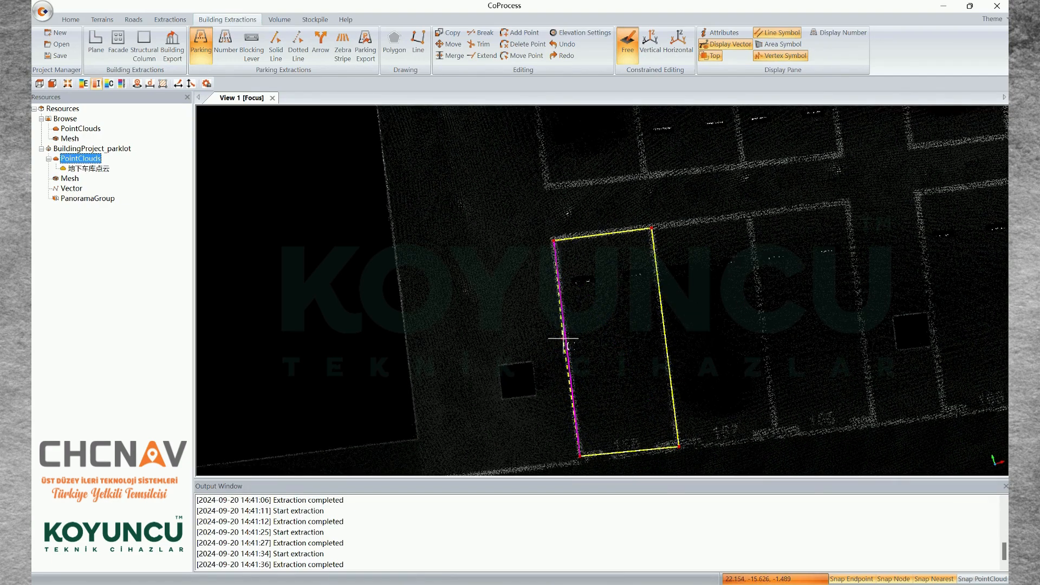
Finish the parking space outline and assign it the Parking element with code 456720
{"action": "right_click", "coordinate": [560, 338]}
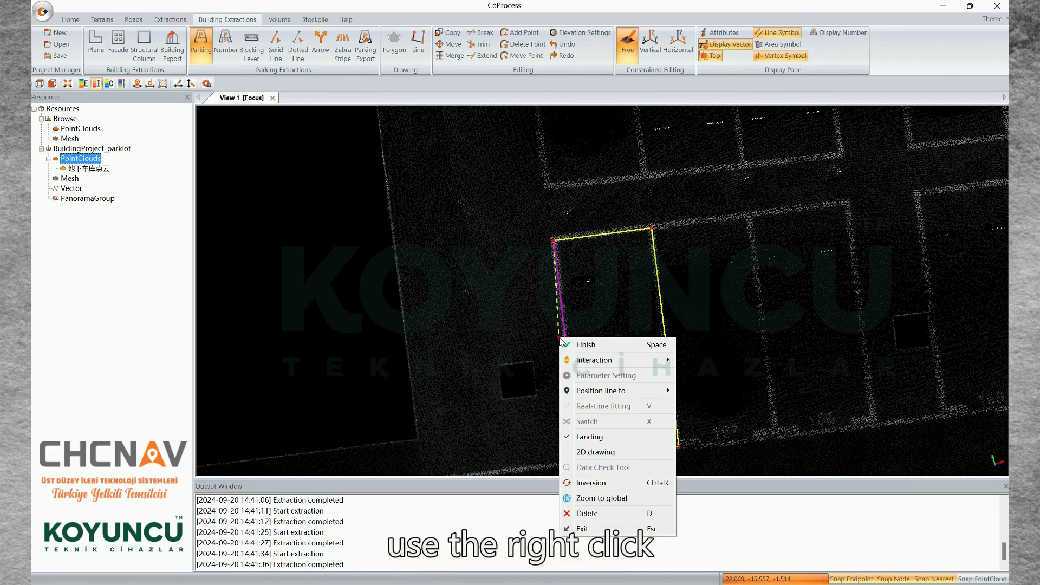
{"action": "left_click", "coordinate": [604, 345]}
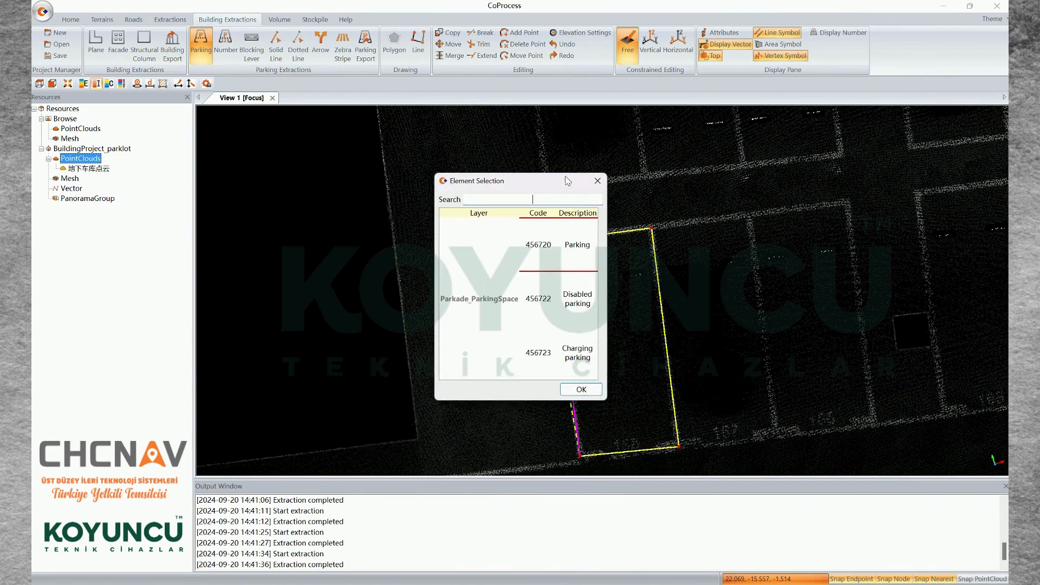
{"action": "left_click_drag", "start_coordinate": [565, 177], "coordinate": [564, 164]}
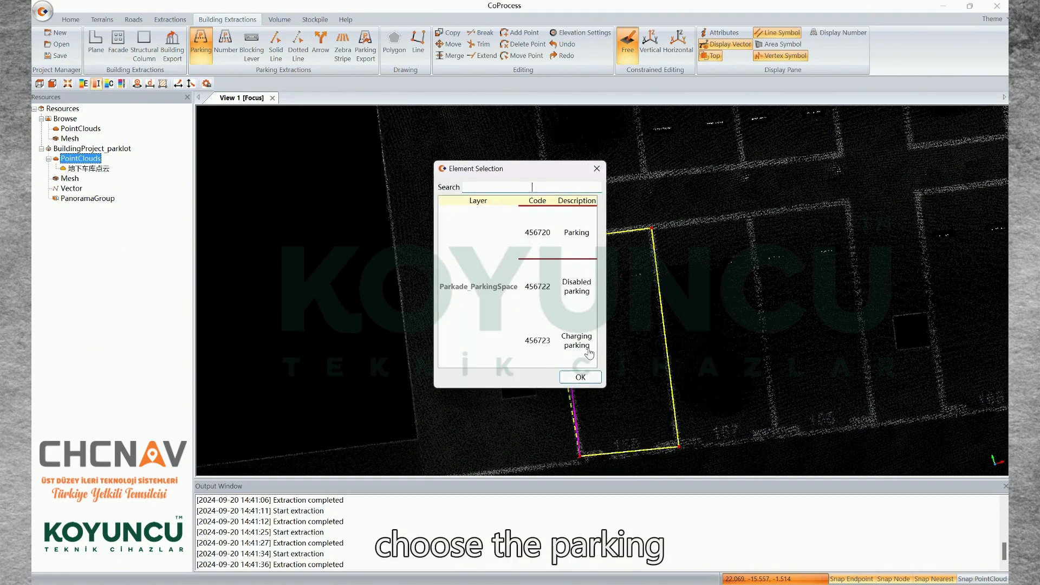
{"action": "left_click", "coordinate": [580, 377]}
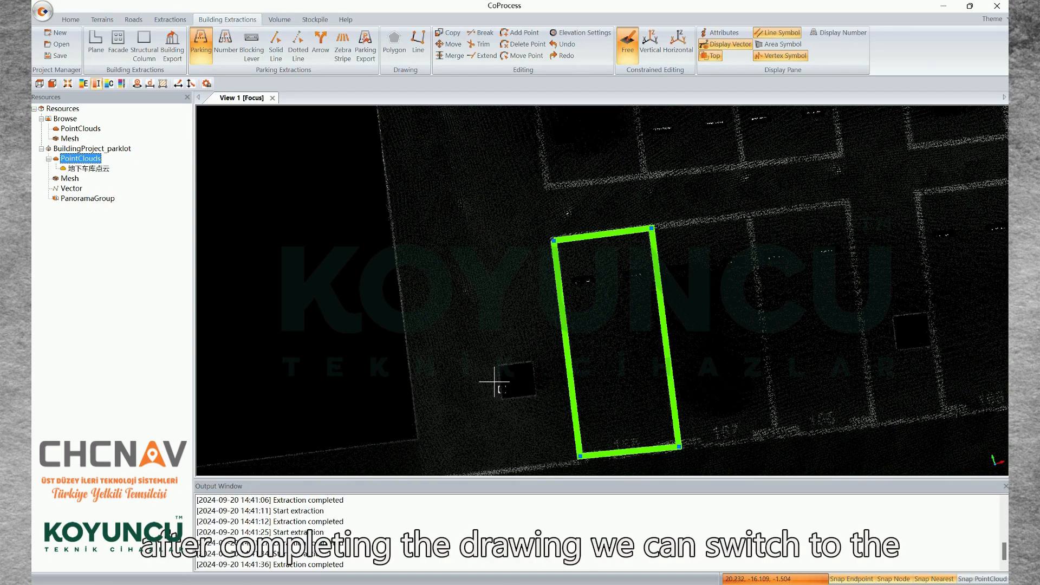
Switch parking extraction to semi-auto matching and draw a guide line from beside the outlined space across the middle of its three-space row
{"action": "right_click", "coordinate": [513, 333]}
{"action": "mouse_move", "coordinate": [581, 357]}
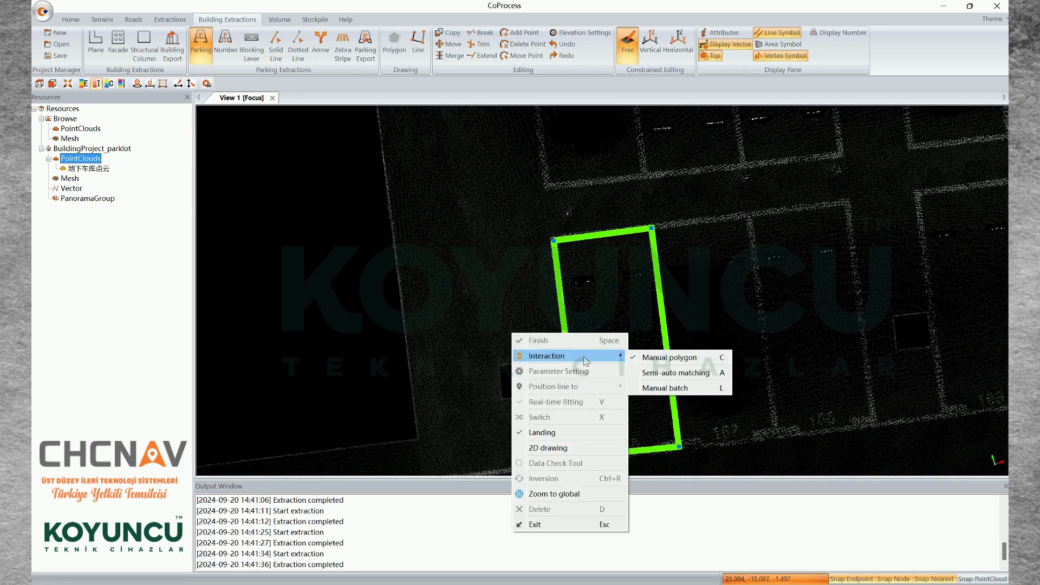
{"action": "left_click", "coordinate": [659, 373]}
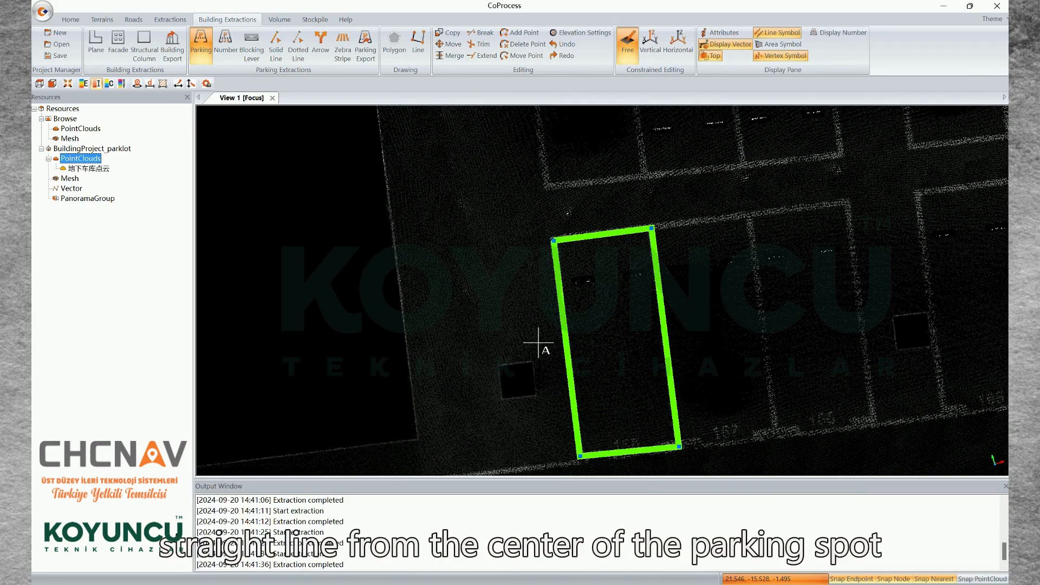
{"action": "left_click", "coordinate": [552, 351]}
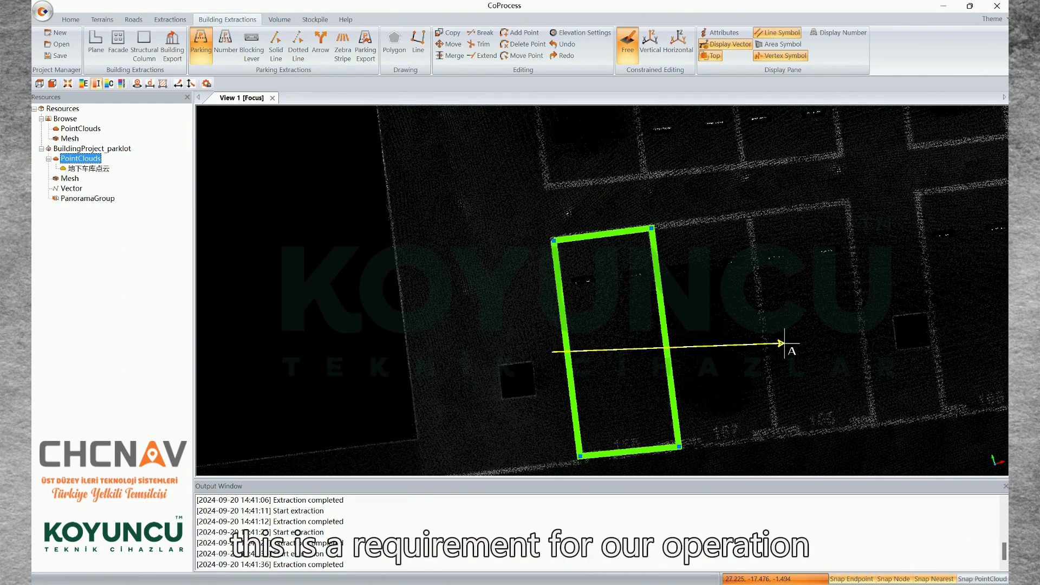
{"action": "left_click", "coordinate": [888, 301]}
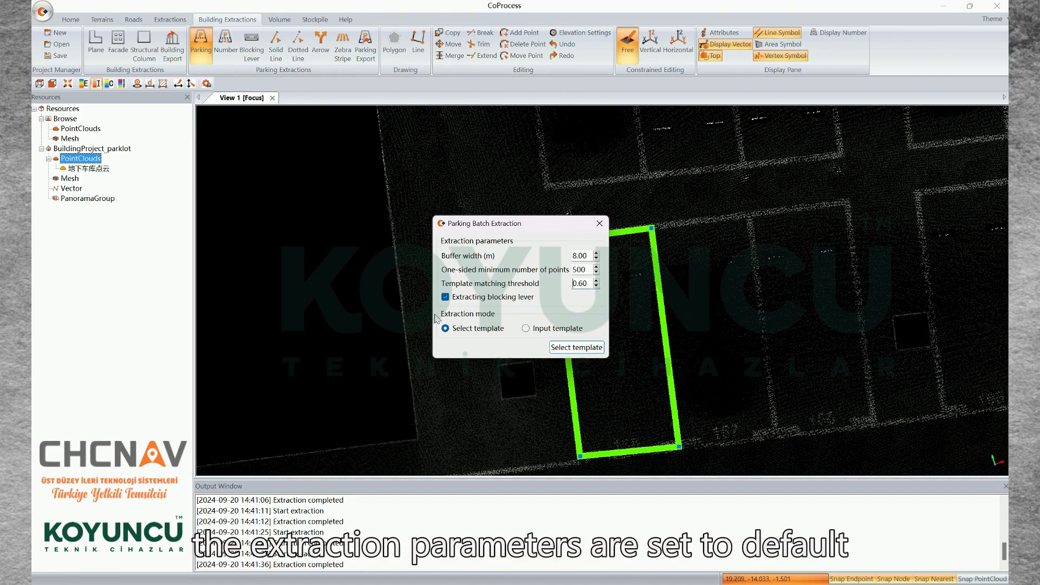
Run the batch extraction in Select template mode, using the manually outlined parking space as the template
{"action": "left_click_drag", "start_coordinate": [543, 228], "coordinate": [471, 201]}
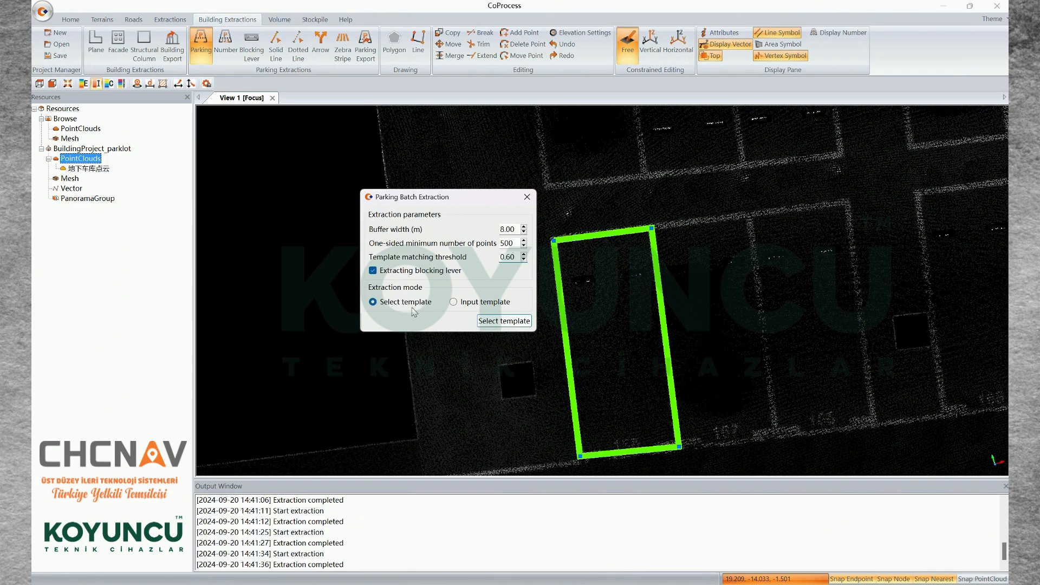
{"action": "left_click", "coordinate": [496, 322]}
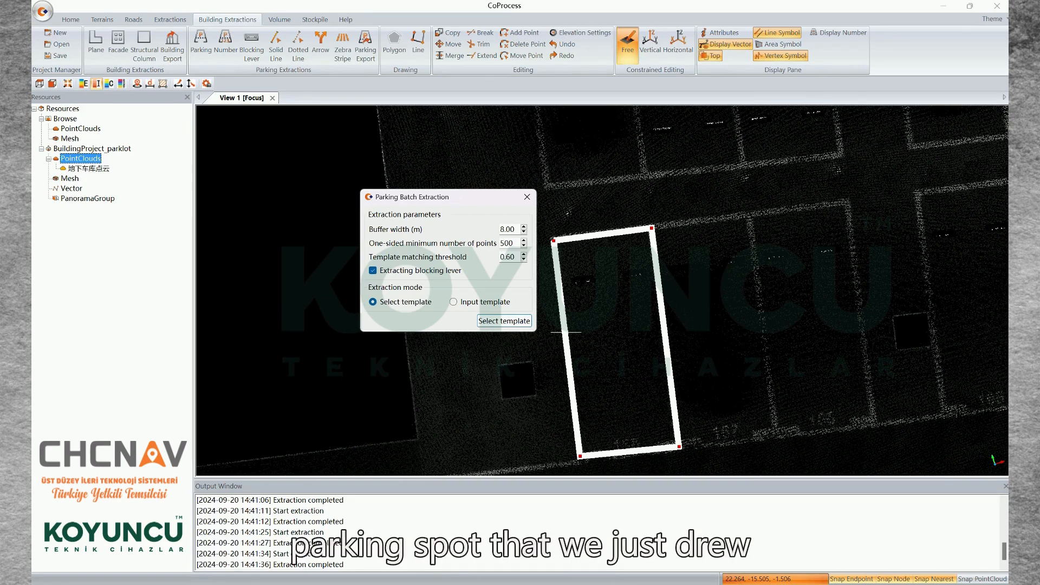
{"action": "left_click", "coordinate": [566, 332]}
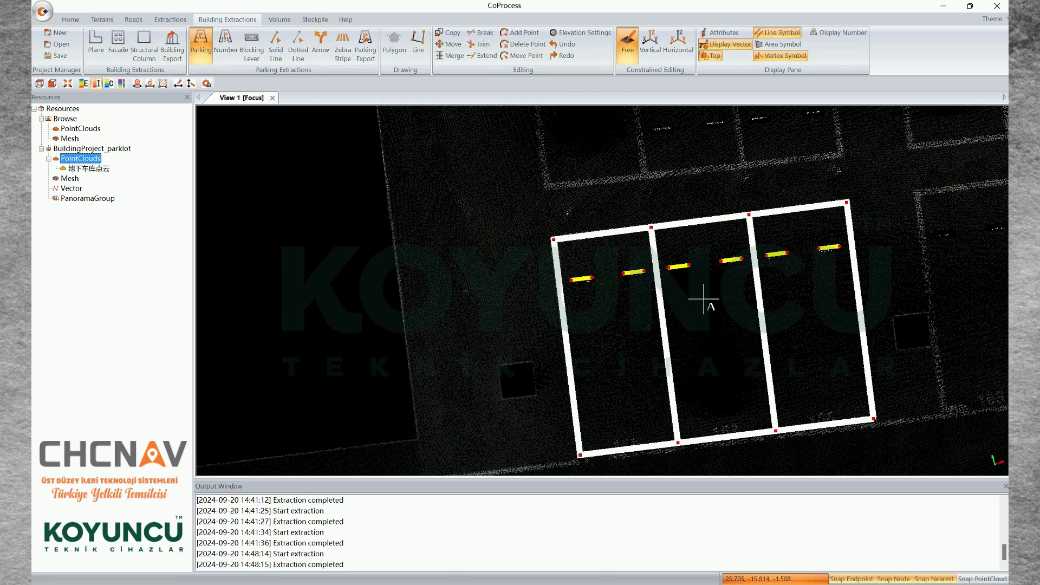
Extract the three facing parking spaces across the gap with a semi-auto guide line, using an already extracted space as the template
{"action": "middle_click_drag", "start_coordinate": [704, 299], "coordinate": [680, 356]}
{"action": "middle_click_drag", "start_coordinate": [675, 284], "coordinate": [706, 346]}
{"action": "scroll", "coordinate": [705, 346], "scroll_direction": "down", "scroll_amount": 3}
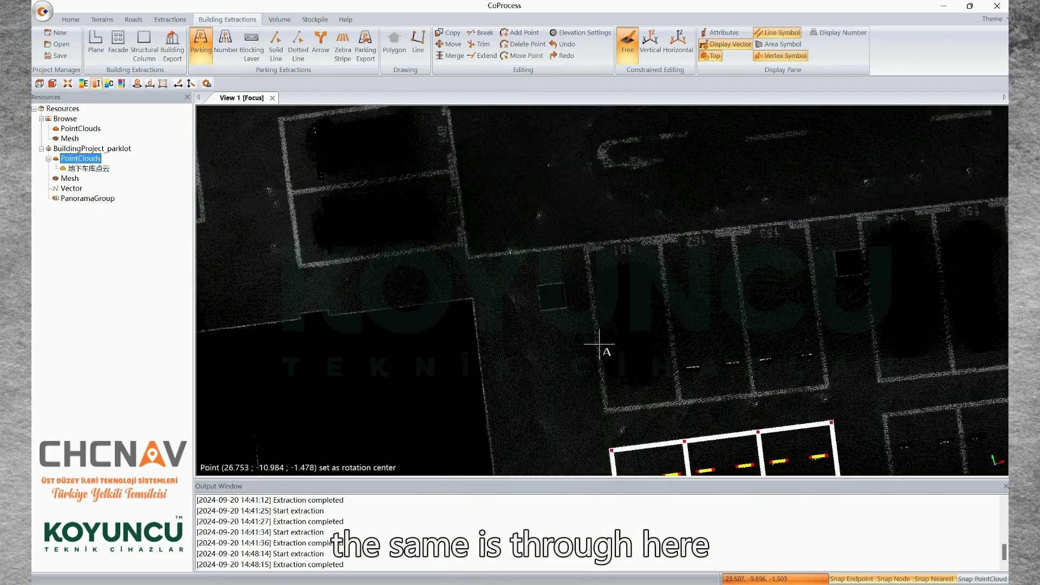
{"action": "left_click", "coordinate": [581, 330]}
{"action": "left_click", "coordinate": [838, 319]}
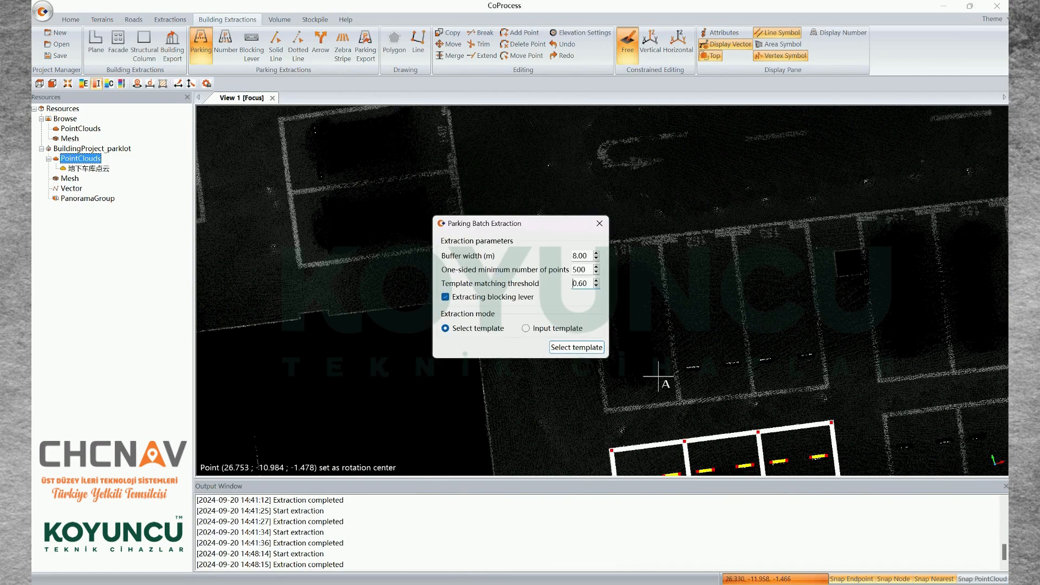
{"action": "left_click", "coordinate": [576, 347]}
{"action": "left_click", "coordinate": [688, 456]}
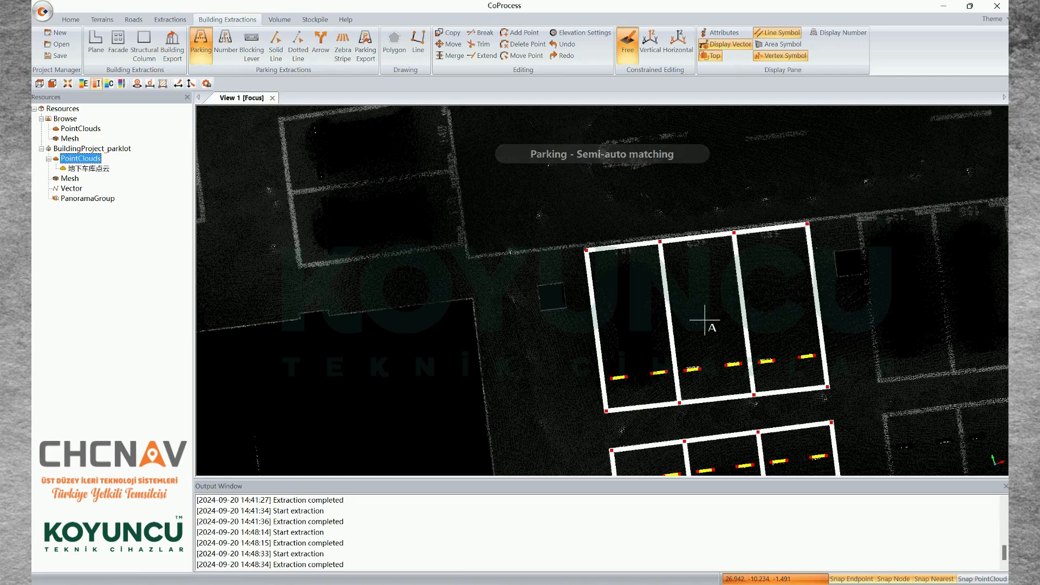
Extract the next three-space block along the first row with semi-auto matching, using an extracted space from that row as the template
{"action": "middle_click_drag", "start_coordinate": [705, 320], "coordinate": [660, 302]}
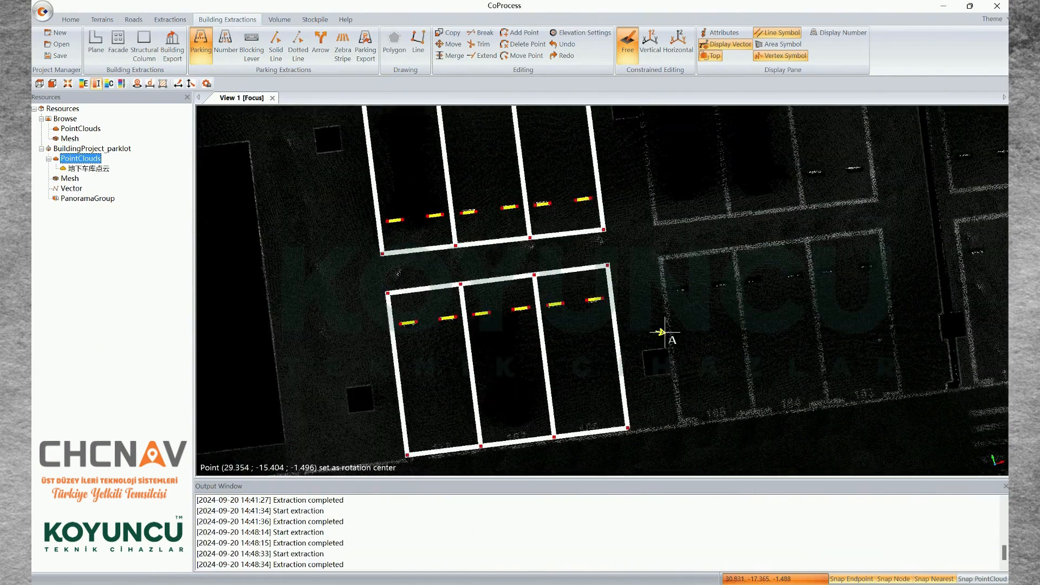
{"action": "left_click", "coordinate": [656, 330]}
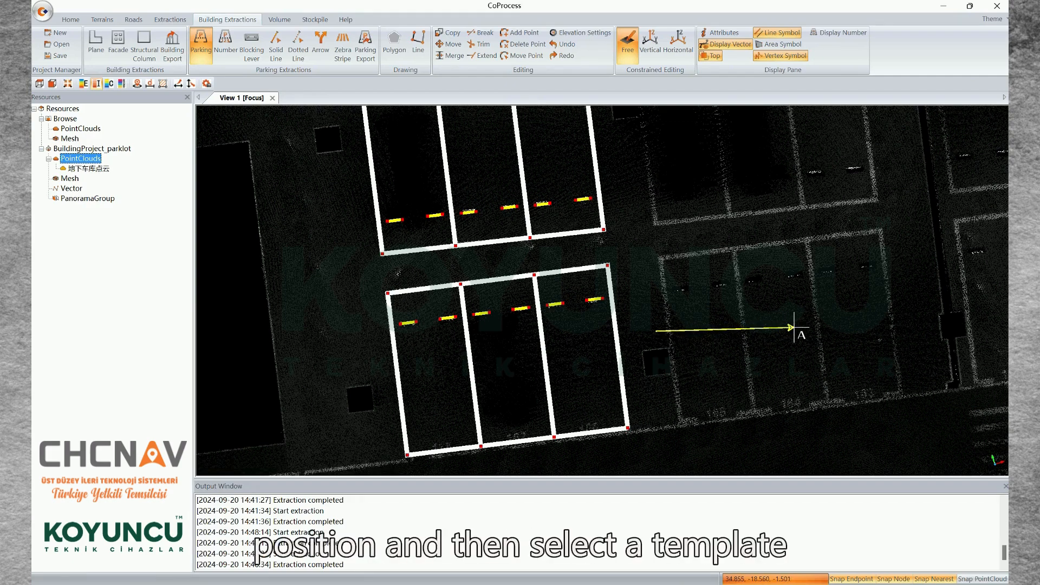
{"action": "left_click", "coordinate": [911, 303]}
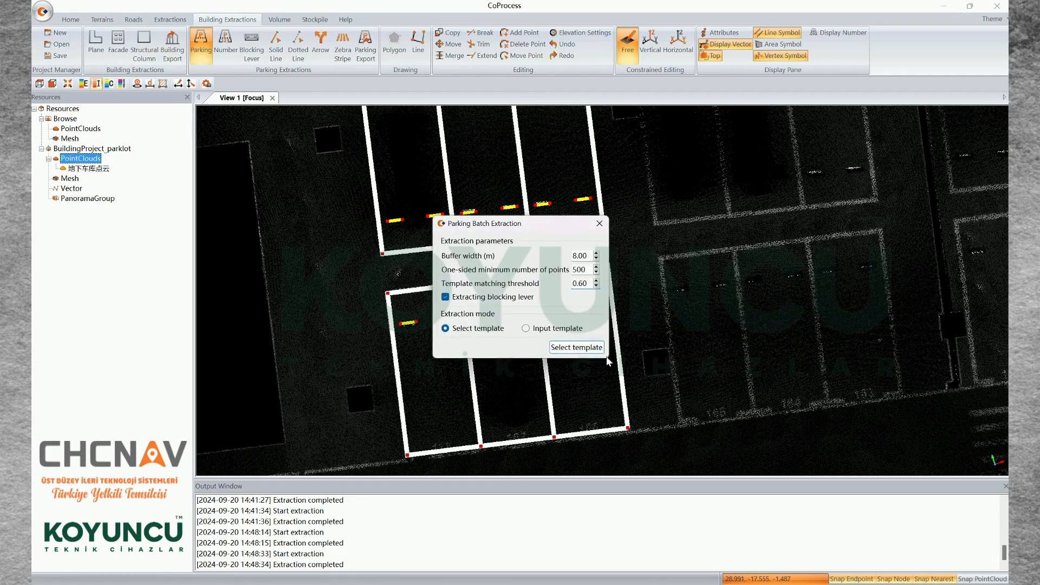
{"action": "left_click", "coordinate": [576, 348]}
{"action": "left_click", "coordinate": [562, 412]}
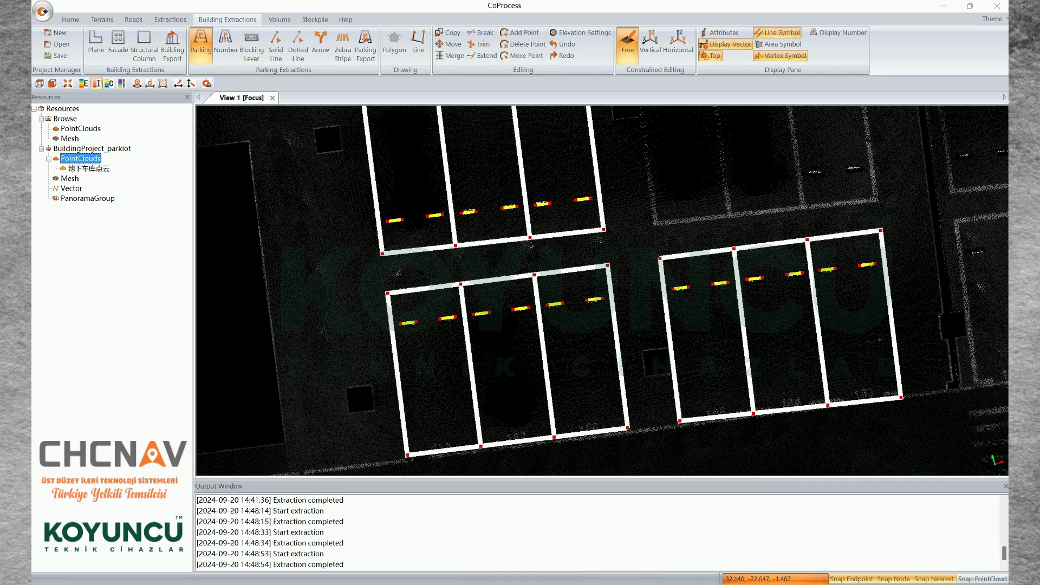
Switch parking extraction to manual batch and outline the first space of the remaining three-space block by its four corners
{"action": "scroll", "coordinate": [631, 251], "scroll_direction": "down", "scroll_amount": 2}
{"action": "right_click", "coordinate": [617, 250]}
{"action": "mouse_move", "coordinate": [671, 272]}
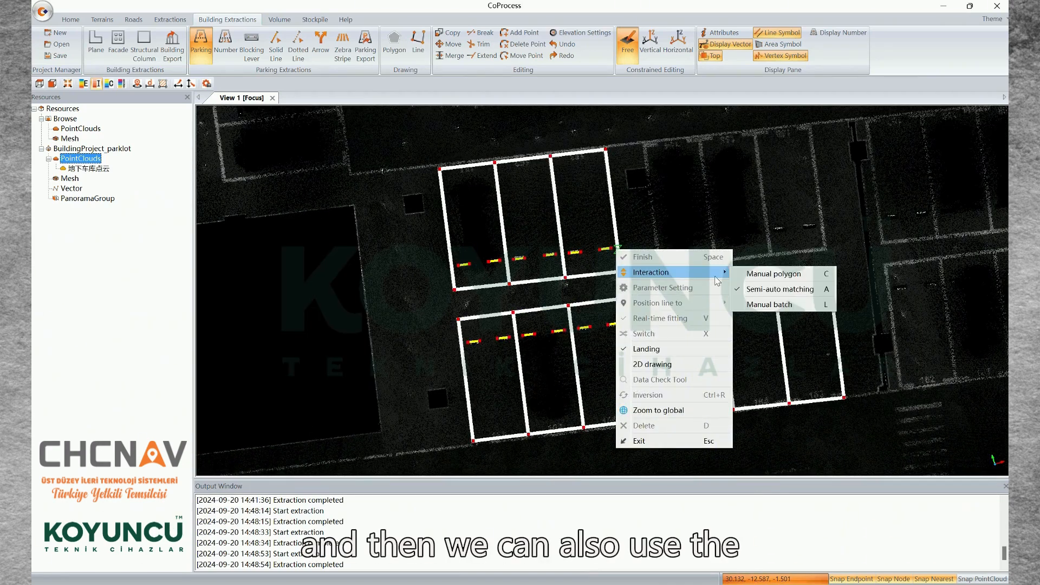
{"action": "left_click", "coordinate": [765, 304]}
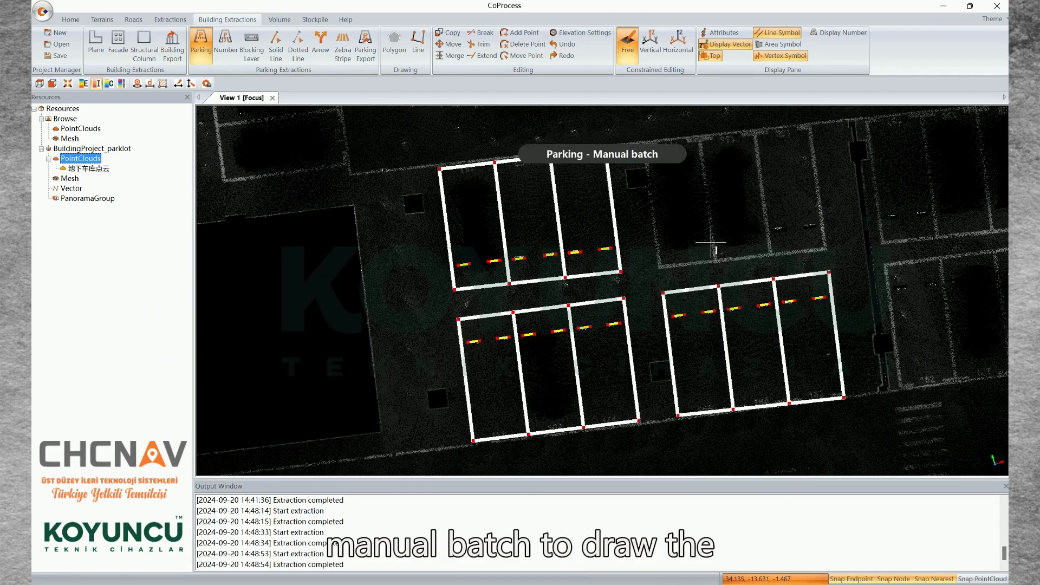
{"action": "middle_click_drag", "start_coordinate": [698, 220], "coordinate": [740, 261]}
{"action": "scroll", "coordinate": [701, 218], "scroll_direction": "up", "scroll_amount": 3}
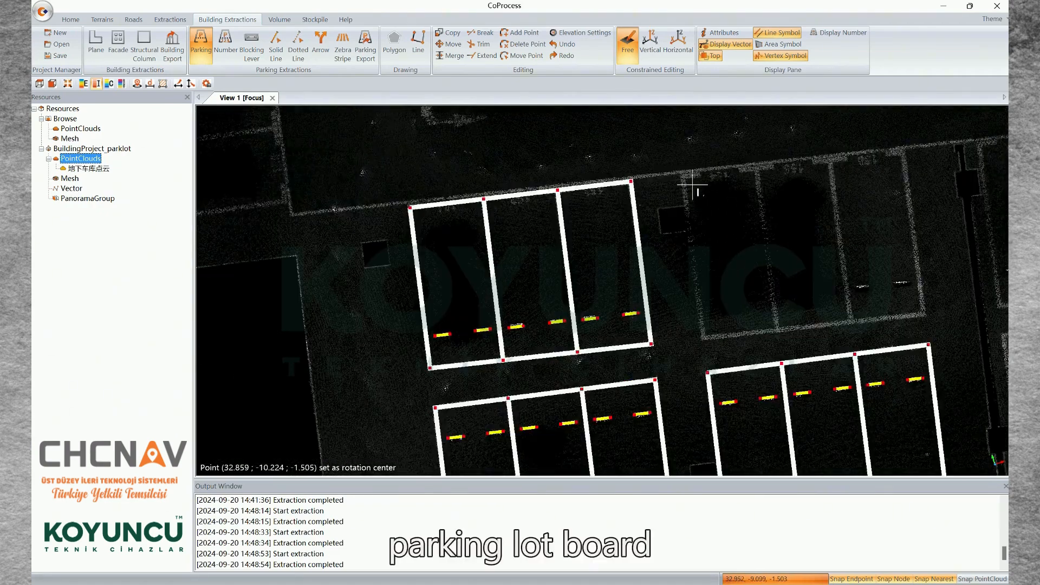
{"action": "scroll", "coordinate": [687, 185], "scroll_direction": "up", "scroll_amount": 3}
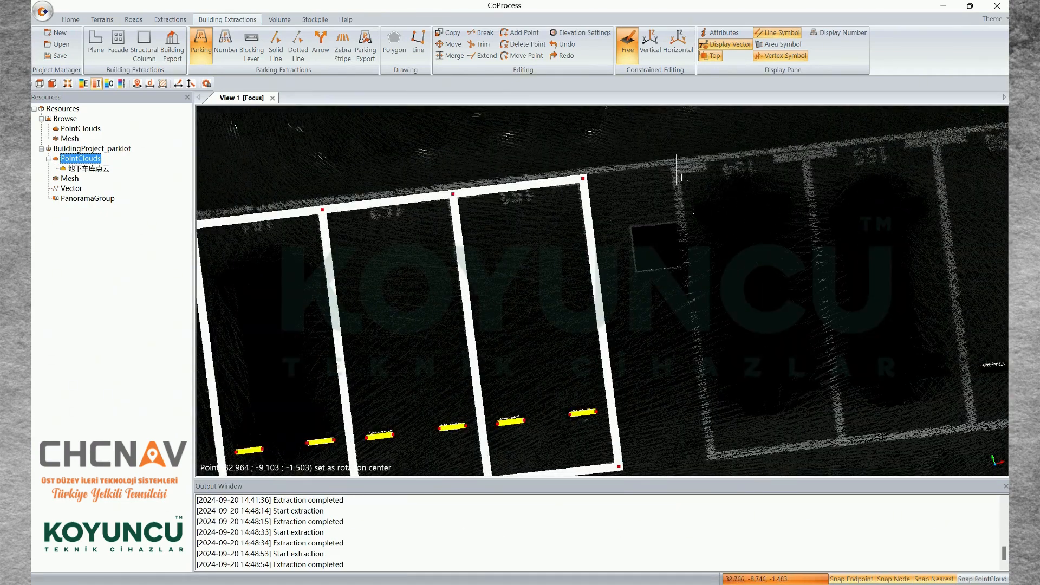
{"action": "middle_click_drag", "start_coordinate": [708, 291], "coordinate": [680, 284]}
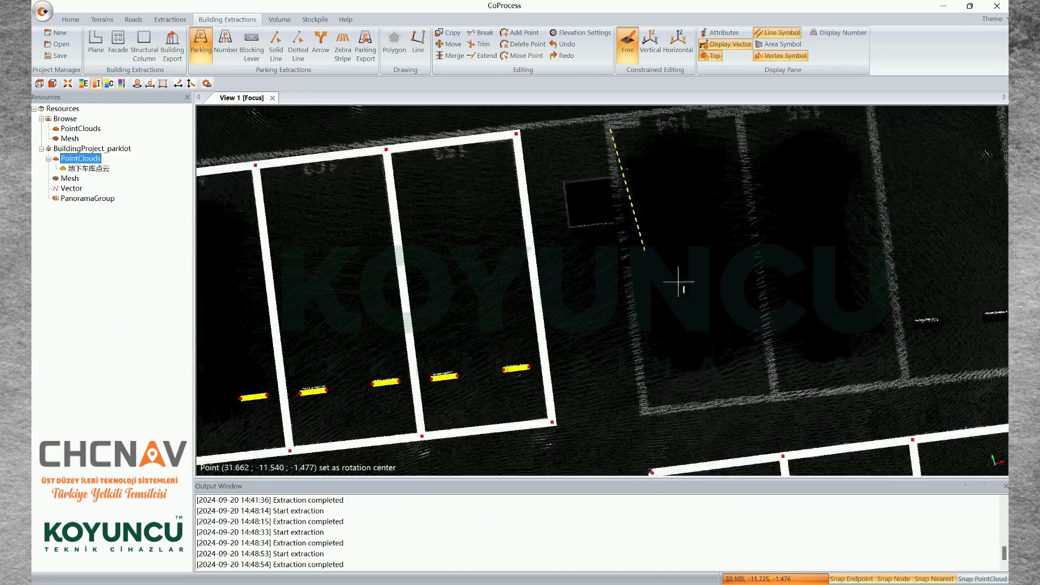
{"action": "left_click", "coordinate": [644, 411]}
{"action": "middle_click_drag", "start_coordinate": [715, 298], "coordinate": [707, 352]}
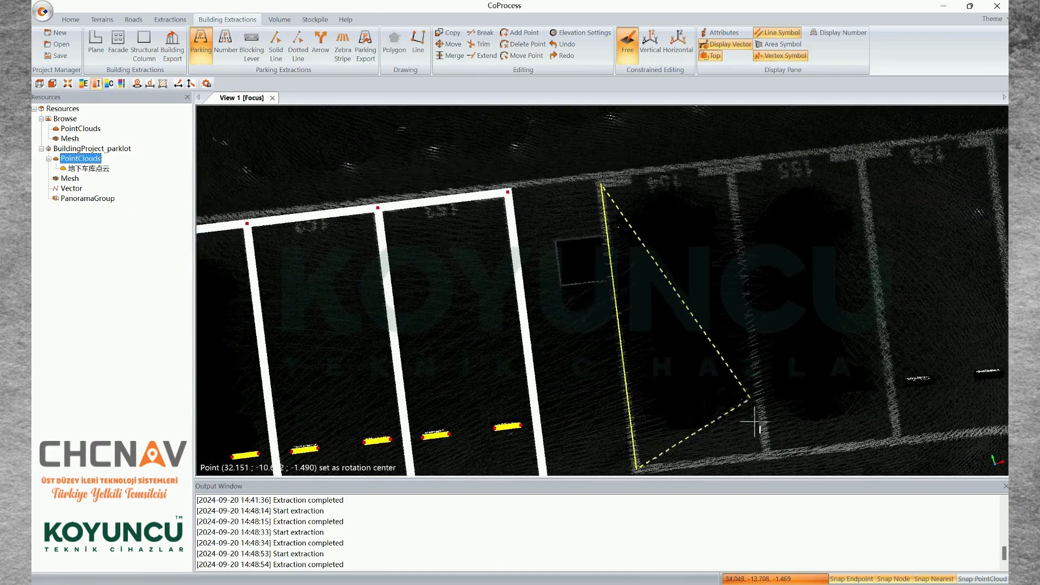
{"action": "left_click", "coordinate": [768, 457]}
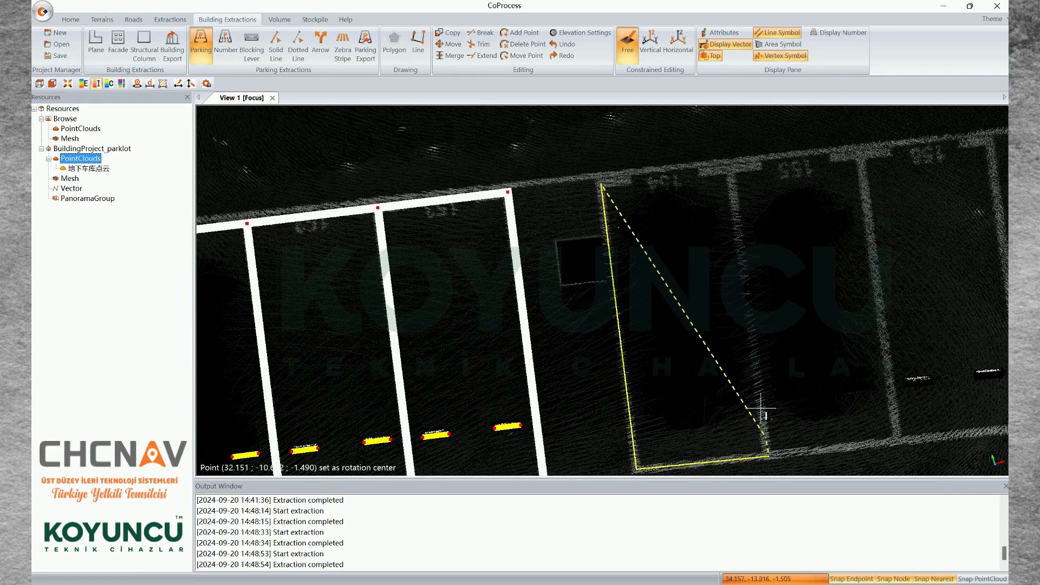
{"action": "left_click", "coordinate": [732, 171]}
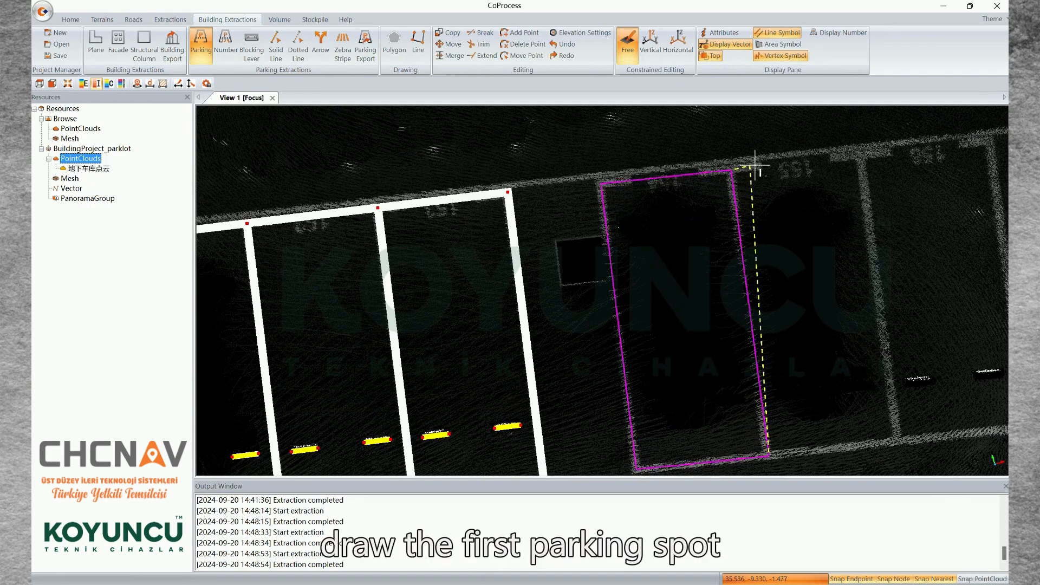
Outline the second parking space of the three-space block by adding its two outer corners
{"action": "left_click", "coordinate": [861, 153]}
{"action": "middle_click_drag", "start_coordinate": [932, 311], "coordinate": [774, 234]}
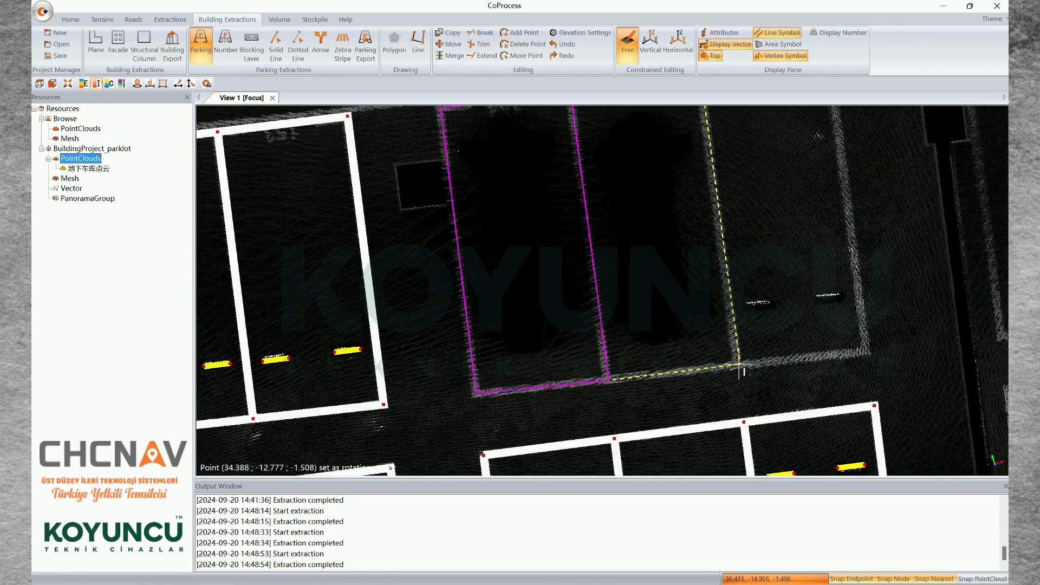
{"action": "left_click", "coordinate": [739, 365]}
Outline the third space of the block by its two outer corners and finish the manual batch extraction
{"action": "middle_click_drag", "start_coordinate": [865, 295], "coordinate": [715, 321]}
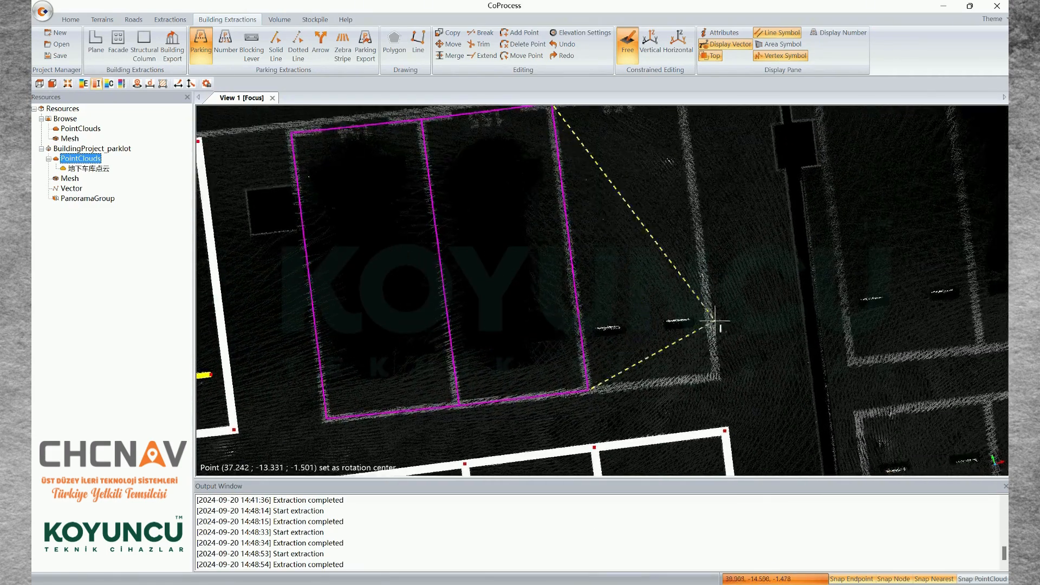
{"action": "left_click", "coordinate": [717, 377]}
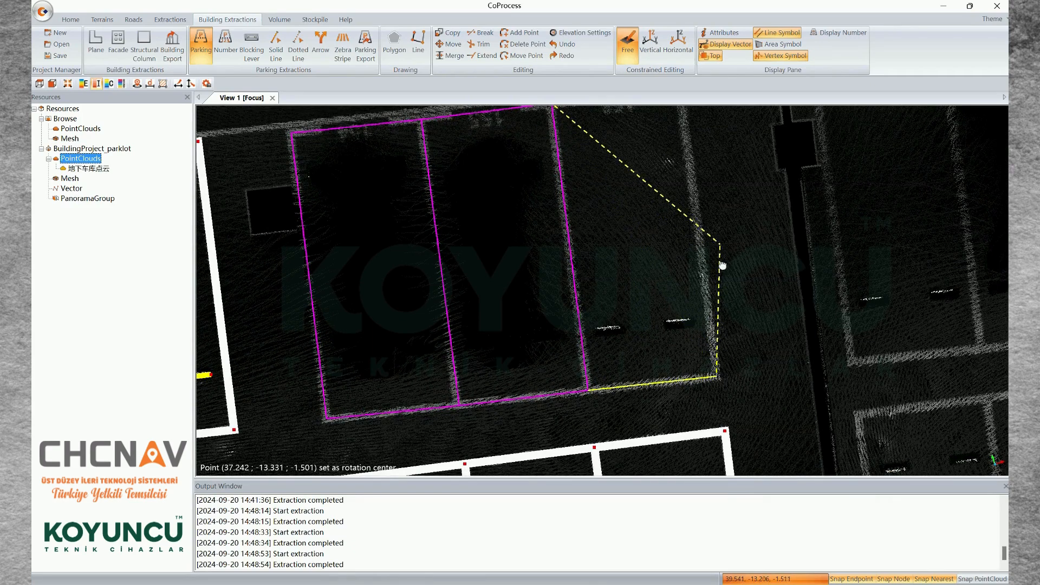
{"action": "middle_click_drag", "start_coordinate": [722, 266], "coordinate": [756, 350]}
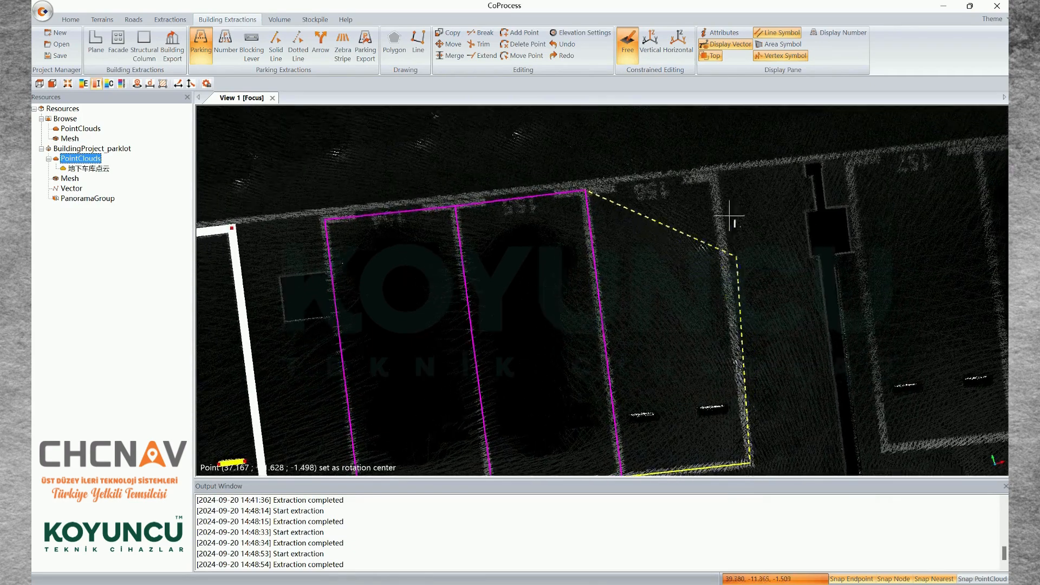
{"action": "left_click", "coordinate": [714, 176]}
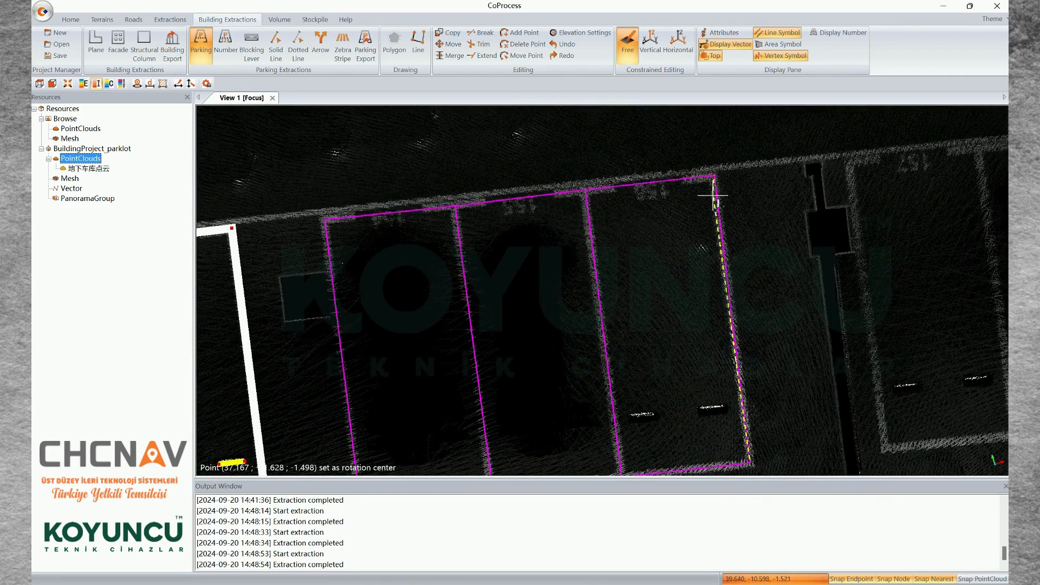
{"action": "right_click", "coordinate": [741, 239]}
{"action": "left_click", "coordinate": [757, 248]}
Examine the extracted parking space outlines and blocking levers across all four three-space blocks
{"action": "scroll", "coordinate": [568, 322], "scroll_direction": "down", "scroll_amount": 3}
{"action": "middle_click_drag", "start_coordinate": [567, 322], "coordinate": [692, 261]}
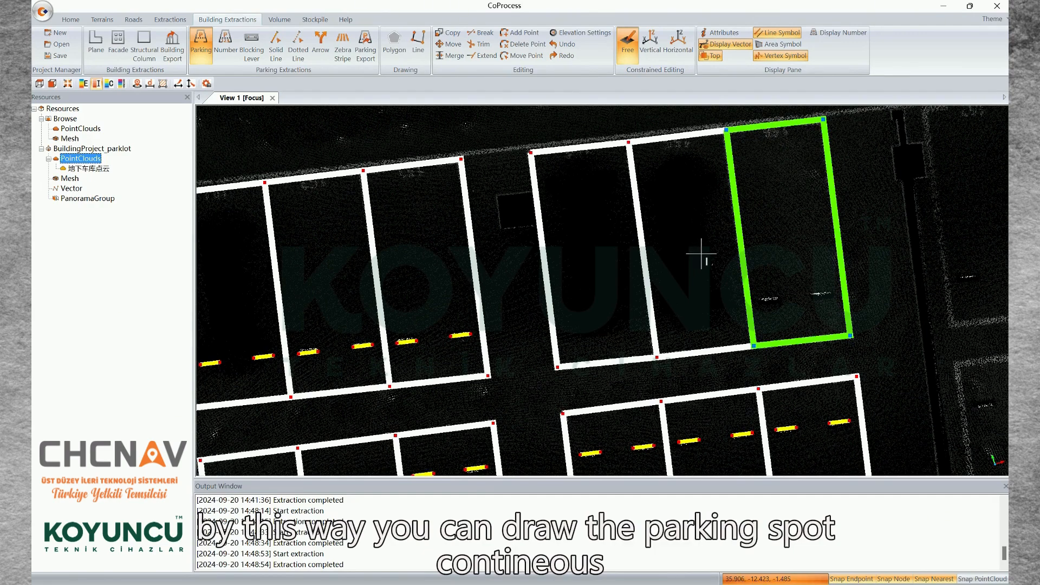
{"action": "middle_click_drag", "start_coordinate": [591, 331], "coordinate": [749, 235]}
{"action": "scroll", "coordinate": [676, 350], "scroll_direction": "down", "scroll_amount": 5}
{"action": "middle_click_drag", "start_coordinate": [677, 352], "coordinate": [660, 313]}
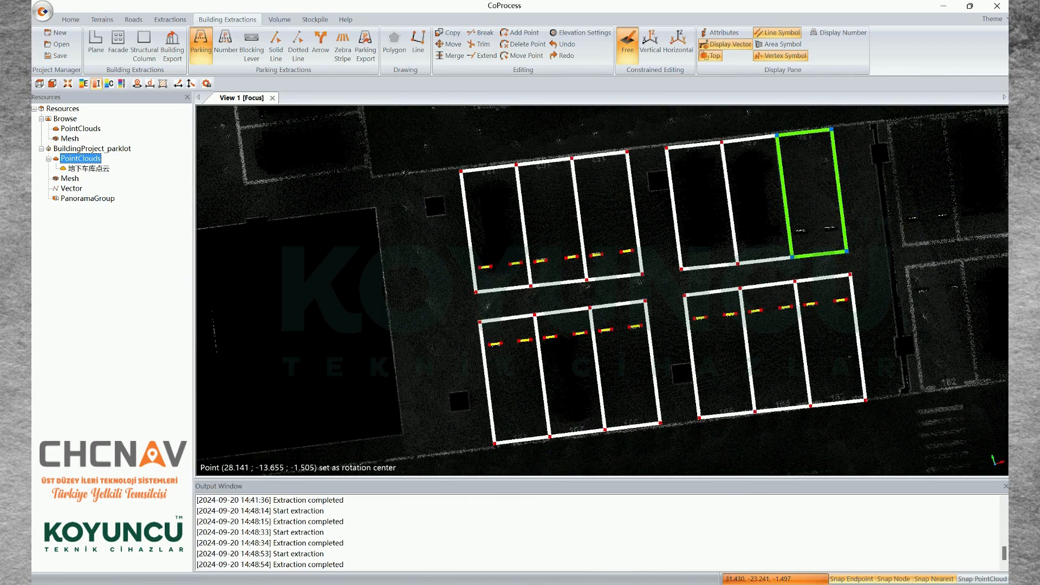
{"action": "scroll", "coordinate": [708, 257], "scroll_direction": "up", "scroll_amount": 2}
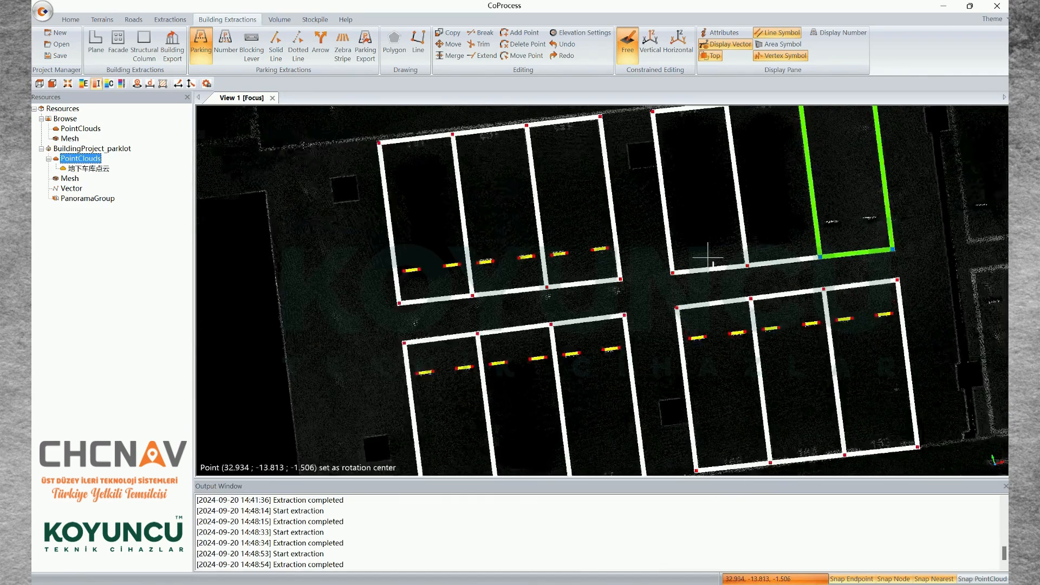
{"action": "middle_click_drag", "start_coordinate": [709, 262], "coordinate": [700, 246]}
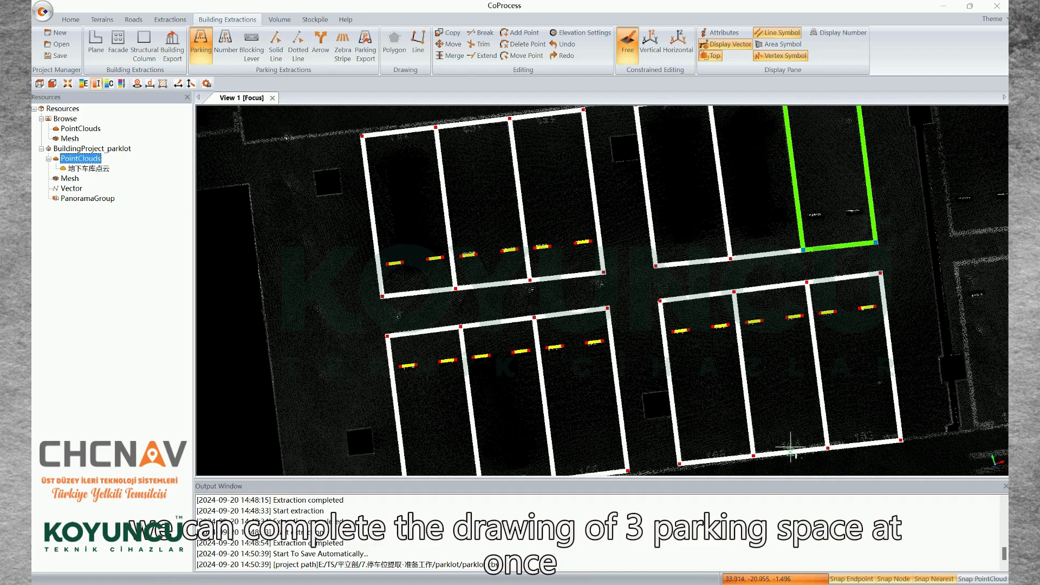
{"action": "middle_click_drag", "start_coordinate": [791, 329], "coordinate": [768, 358]}
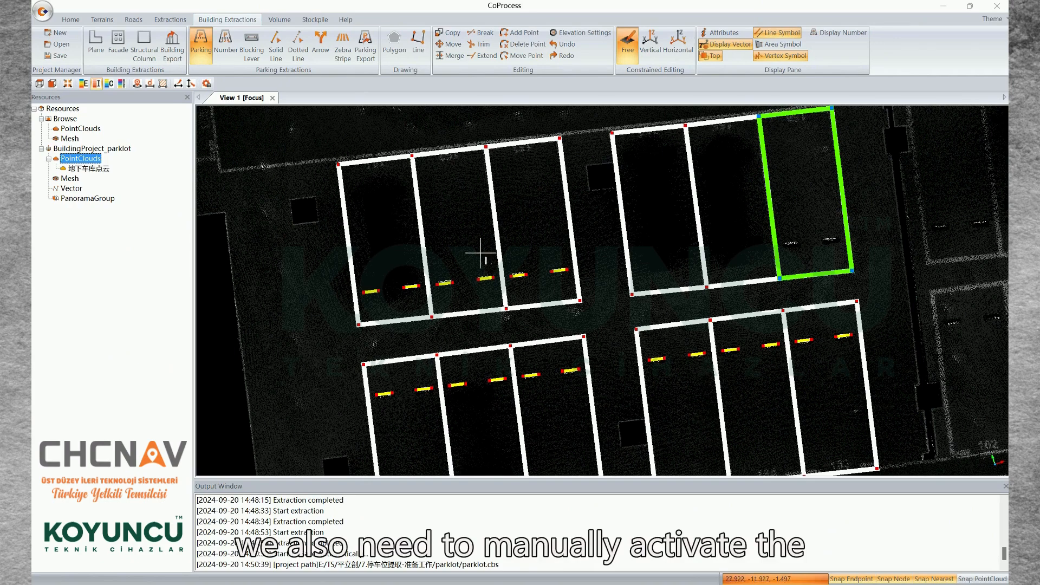
Draw two blocking levers by their endpoints near the aisle end of the first space in the manually outlined block
{"action": "left_click", "coordinate": [257, 55]}
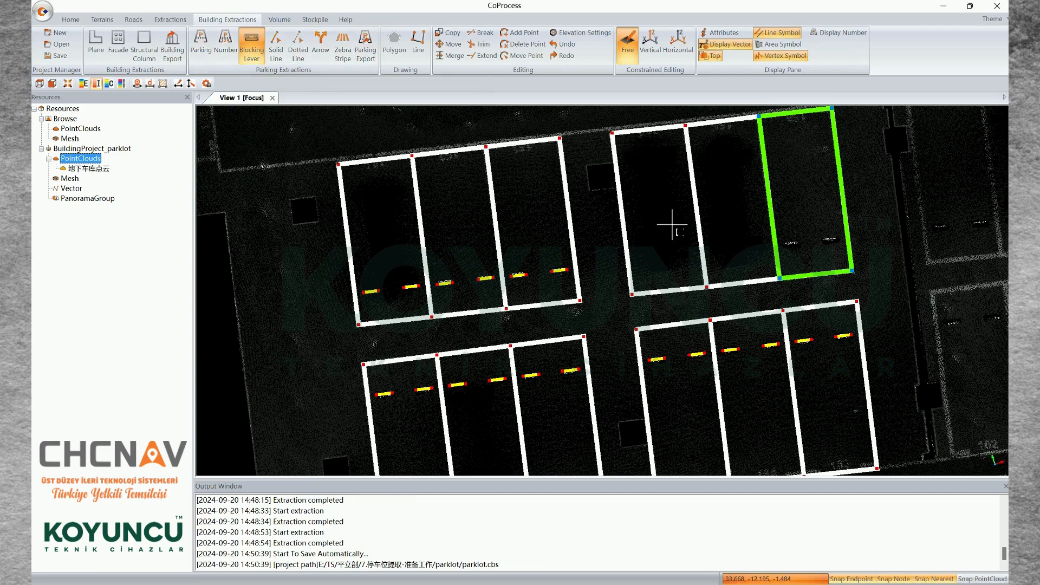
{"action": "double_click", "coordinate": [672, 224]}
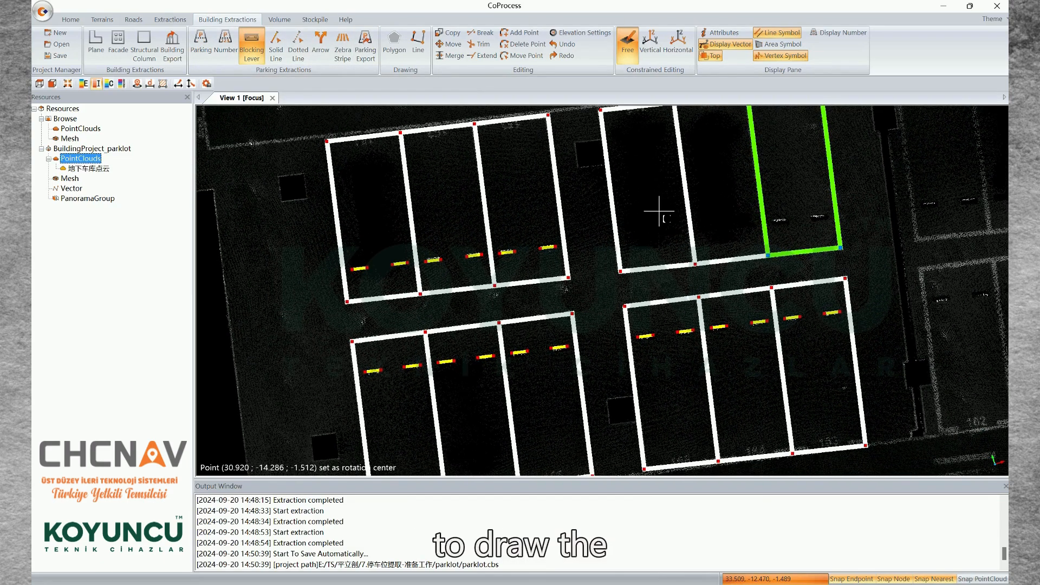
{"action": "scroll", "coordinate": [670, 232], "scroll_direction": "up", "scroll_amount": 2}
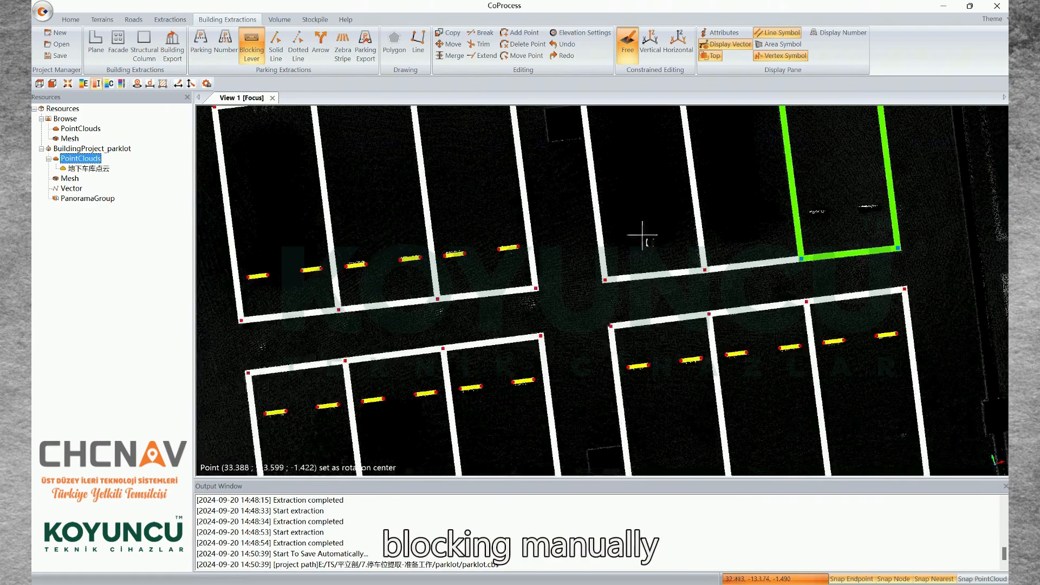
{"action": "left_click", "coordinate": [610, 238]}
{"action": "left_click", "coordinate": [633, 236]}
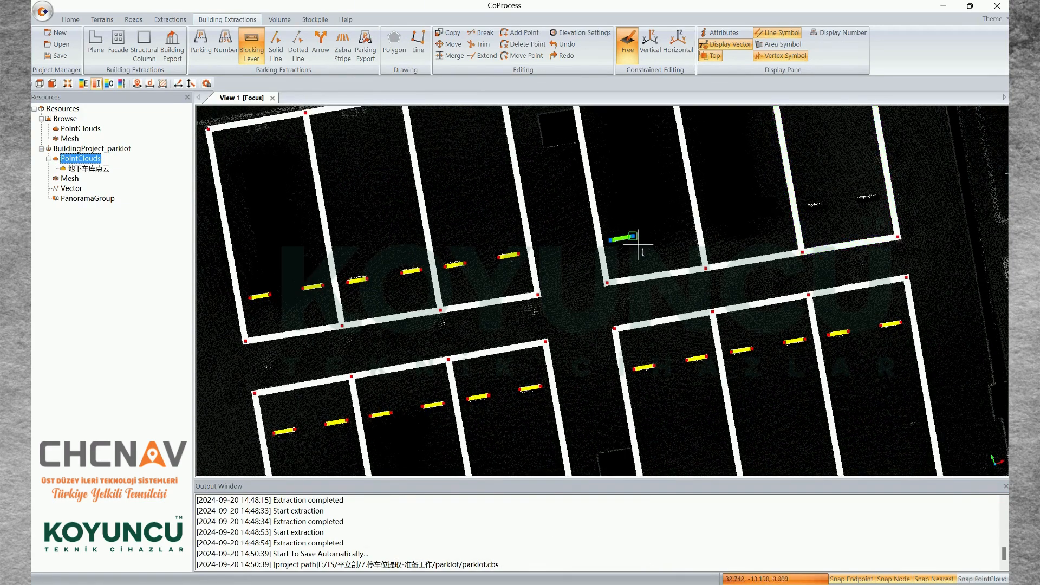
{"action": "left_click", "coordinate": [657, 234]}
{"action": "left_click", "coordinate": [680, 228]}
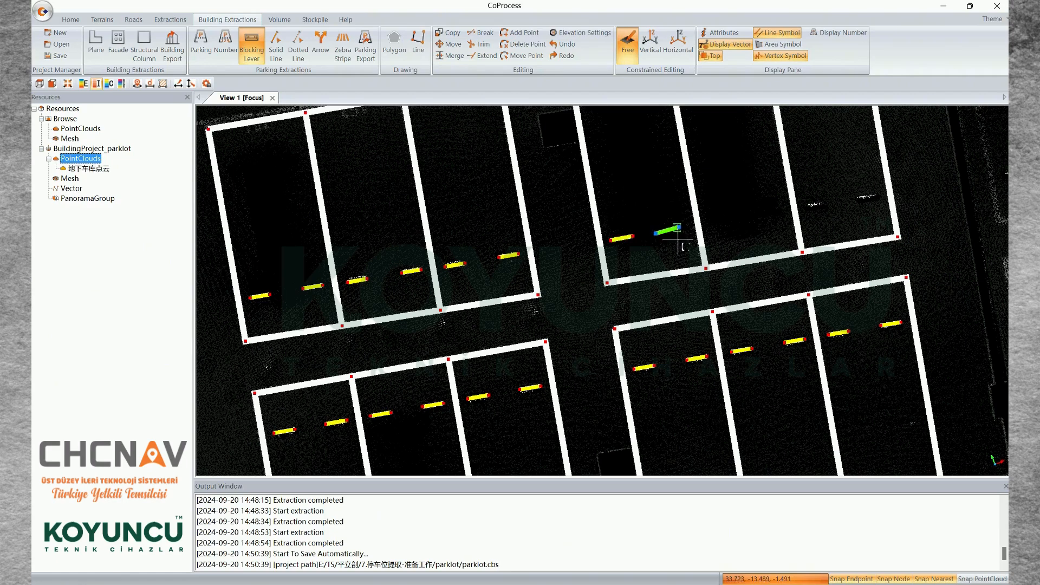
Draw two blocking levers along the visible wheel-stop points in the third space of the manually outlined block
{"action": "scroll", "coordinate": [754, 226], "scroll_direction": "up", "scroll_amount": 1}
{"action": "scroll", "coordinate": [726, 233], "scroll_direction": "down", "scroll_amount": 5}
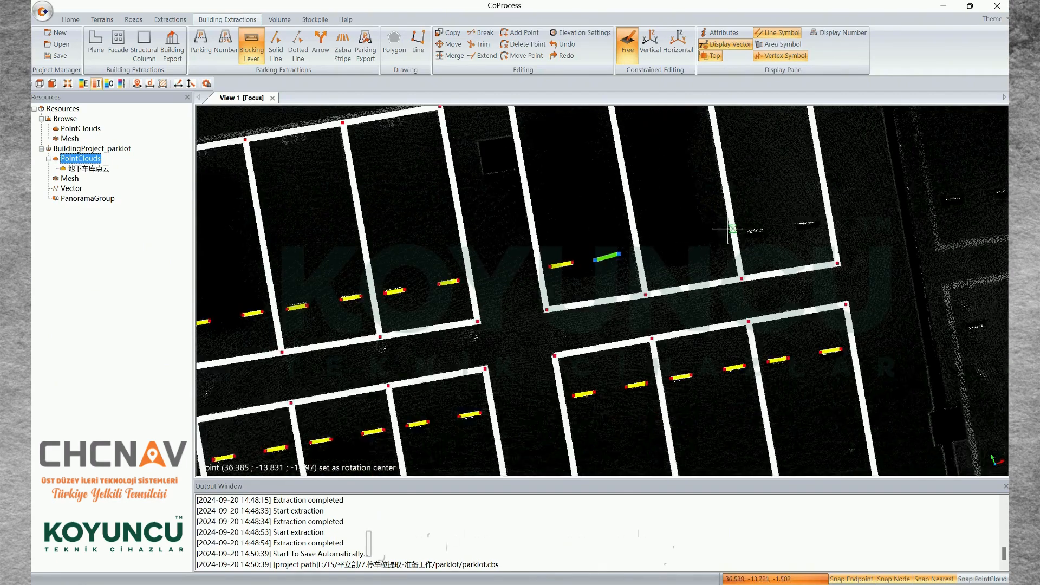
{"action": "scroll", "coordinate": [726, 241], "scroll_direction": "up", "scroll_amount": 4}
{"action": "left_click", "coordinate": [722, 236]}
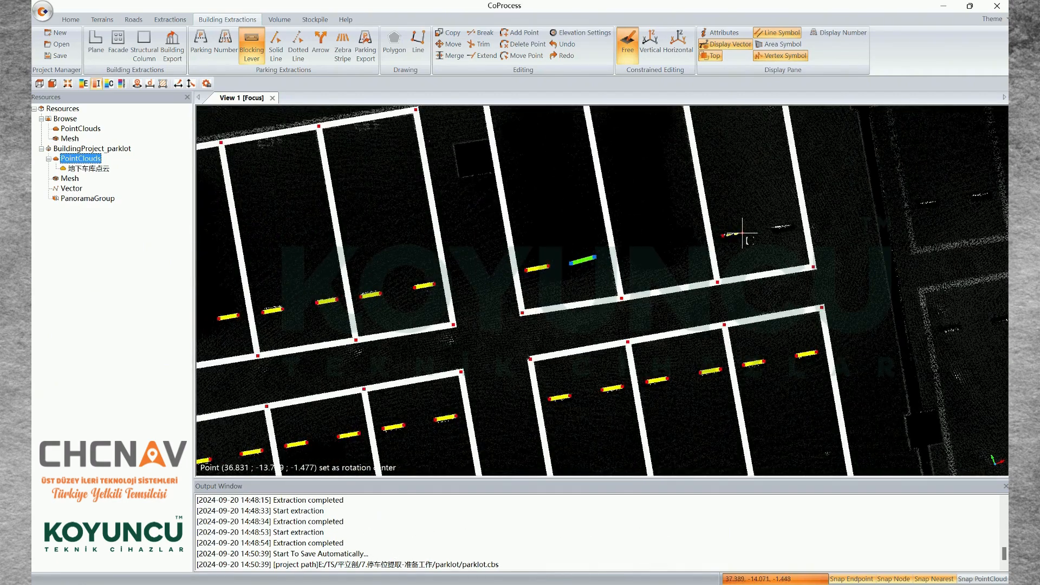
{"action": "left_click", "coordinate": [744, 234]}
{"action": "left_click", "coordinate": [771, 227]}
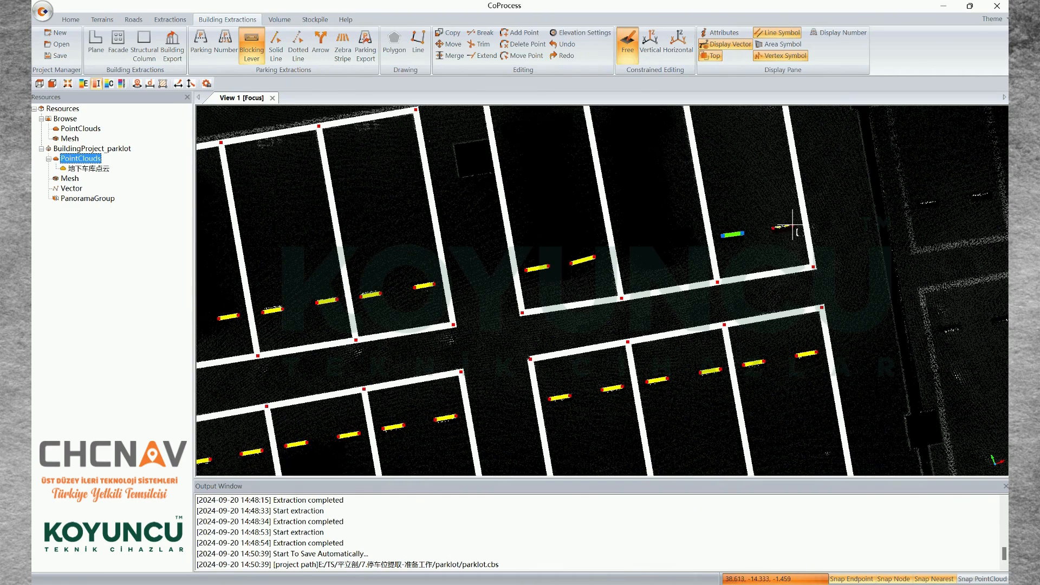
{"action": "left_click", "coordinate": [794, 224]}
Draw two blocking levers in the middle space of the block, in line with those in the neighbouring spaces
{"action": "left_click", "coordinate": [628, 255]}
{"action": "left_click", "coordinate": [648, 251]}
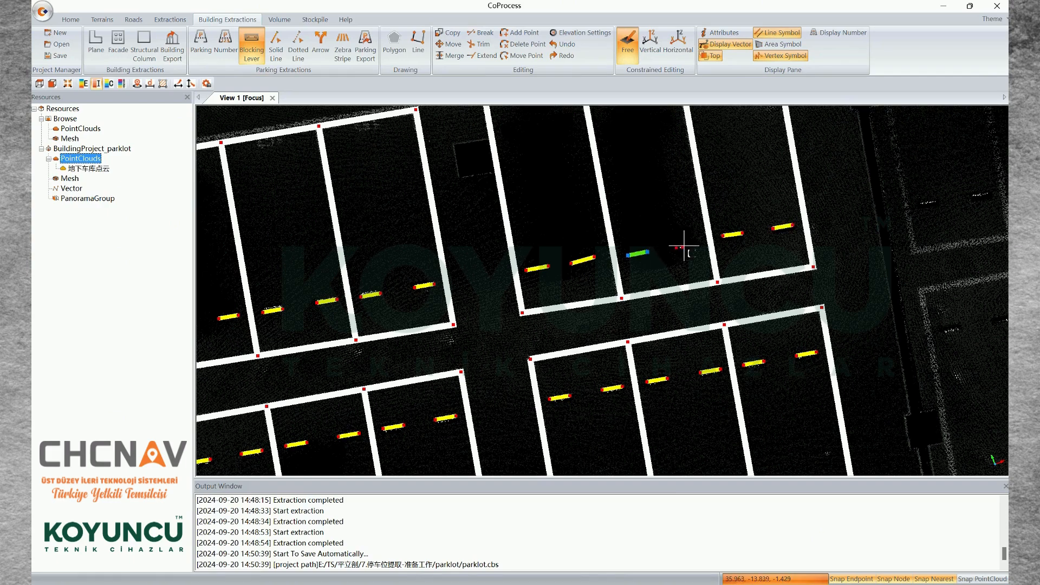
{"action": "left_click", "coordinate": [674, 247]}
{"action": "left_click", "coordinate": [691, 242]}
{"action": "middle_click_drag", "start_coordinate": [636, 212], "coordinate": [686, 206]}
{"action": "scroll", "coordinate": [723, 239], "scroll_direction": "down", "scroll_amount": 4}
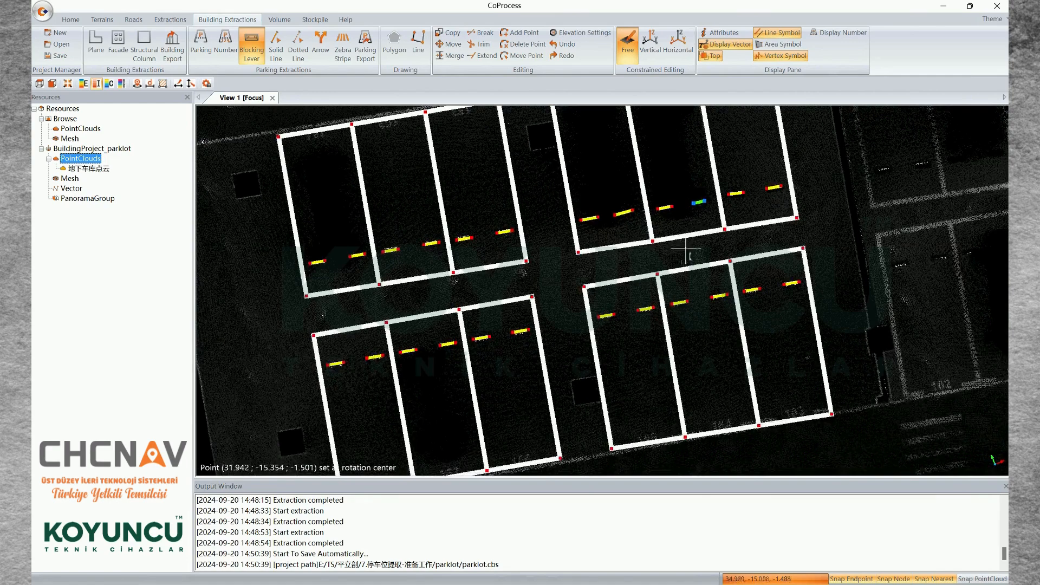
{"action": "middle_click_drag", "start_coordinate": [672, 264], "coordinate": [666, 237]}
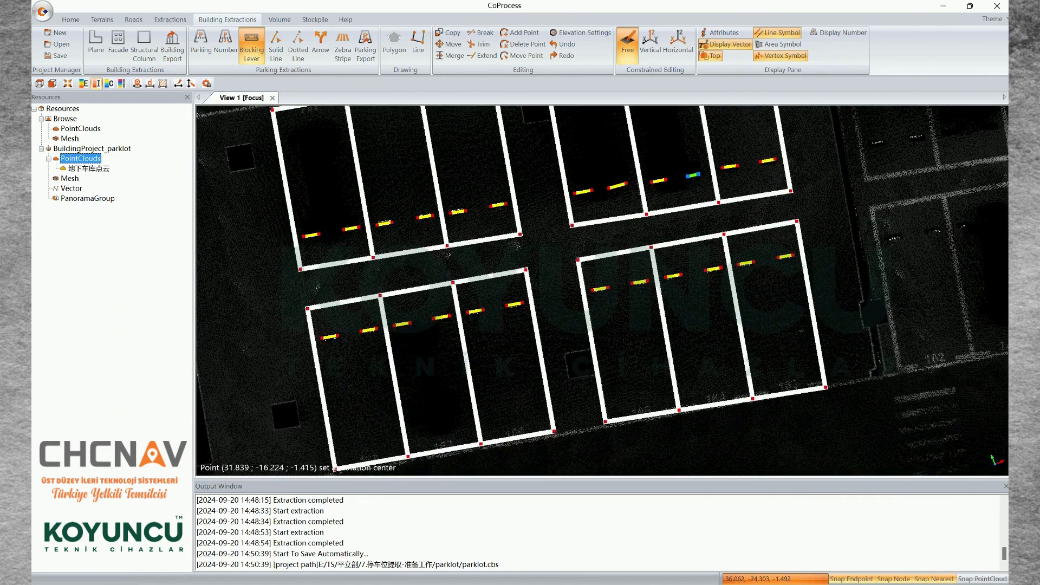
{"action": "scroll", "coordinate": [701, 470], "scroll_direction": "up", "scroll_amount": 2}
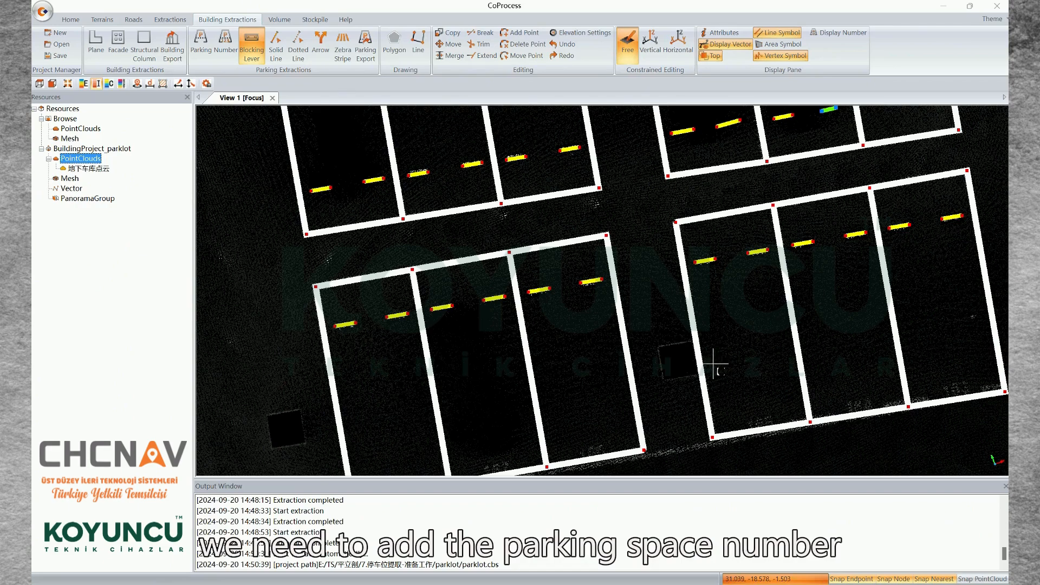
Number the lower-left three-space block with a left-to-right guide line through the painted numbers, start number 168, Decreasing
{"action": "middle_click_drag", "start_coordinate": [559, 414], "coordinate": [692, 334]}
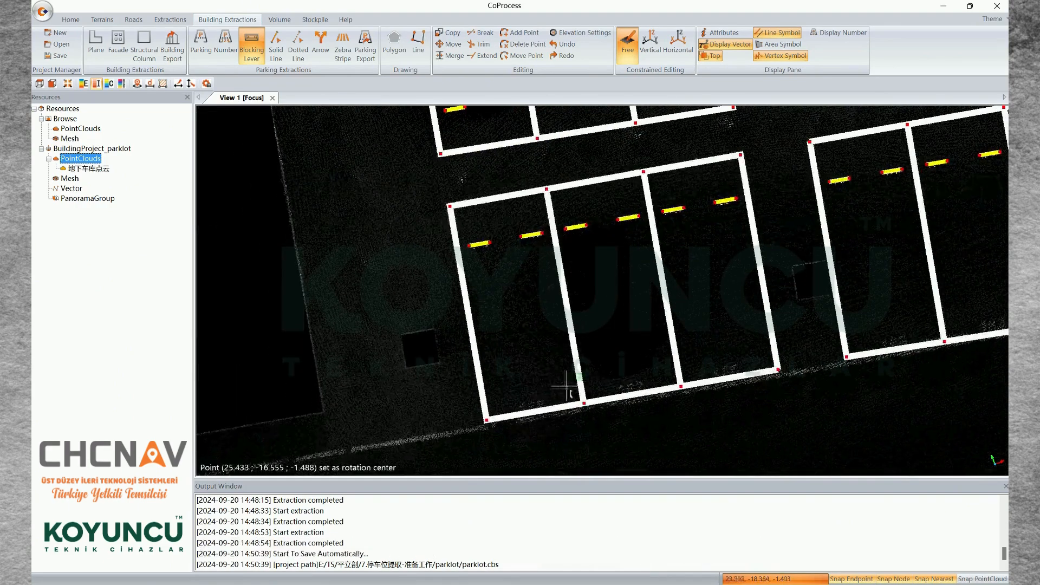
{"action": "middle_click_drag", "start_coordinate": [542, 400], "coordinate": [554, 375]}
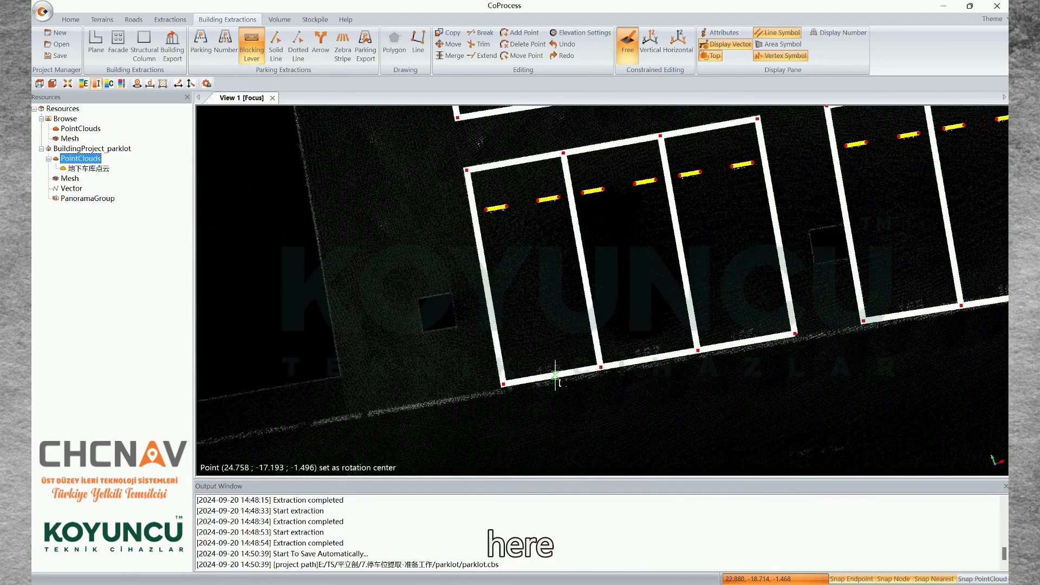
{"action": "left_click", "coordinate": [222, 50]}
{"action": "middle_click_drag", "start_coordinate": [566, 325], "coordinate": [562, 301]}
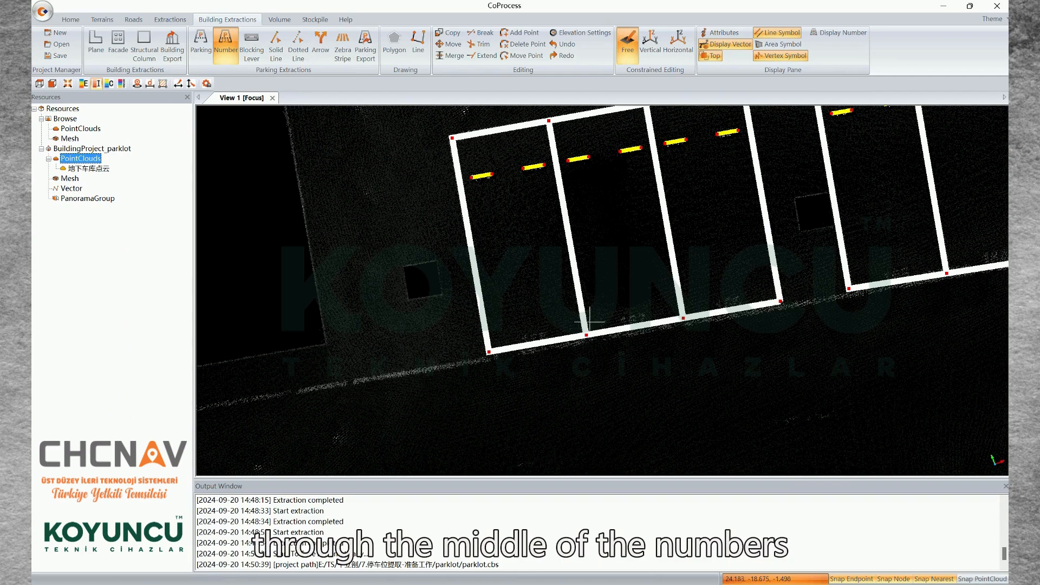
{"action": "left_click", "coordinate": [529, 338]}
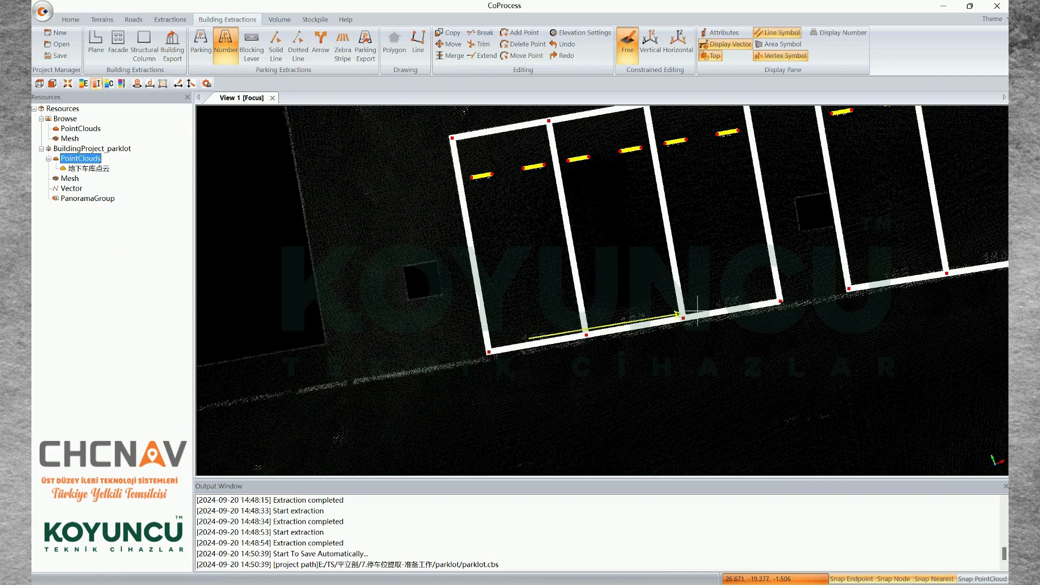
{"action": "left_click", "coordinate": [737, 301]}
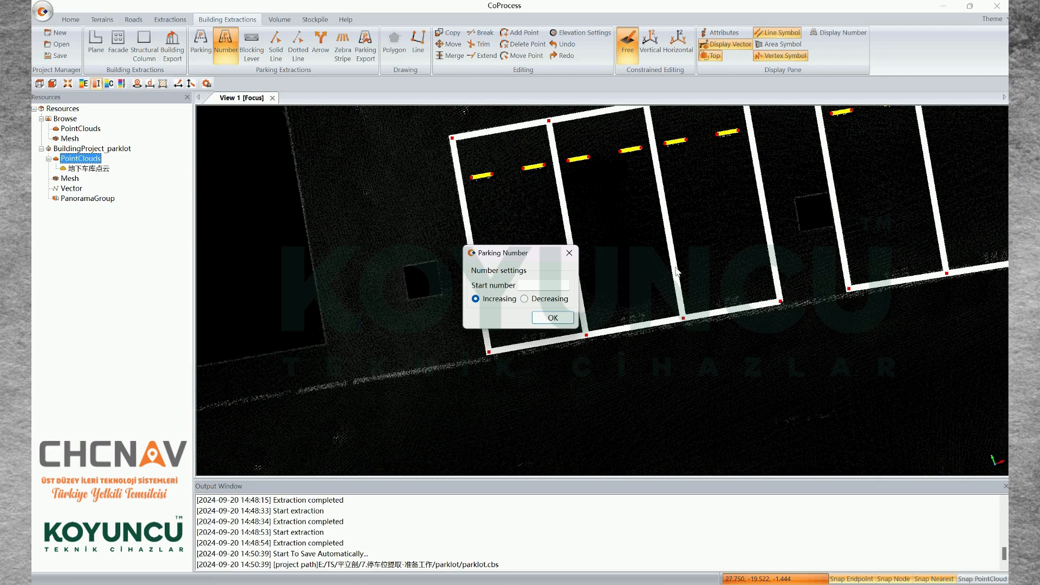
{"action": "left_click_drag", "start_coordinate": [534, 252], "coordinate": [509, 190]}
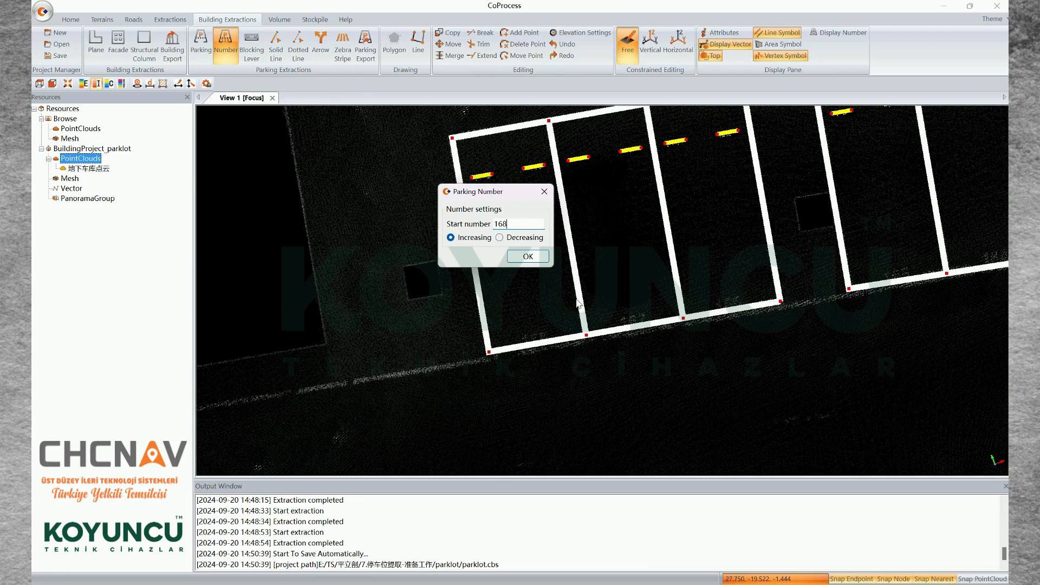
{"action": "left_click", "coordinate": [528, 258]}
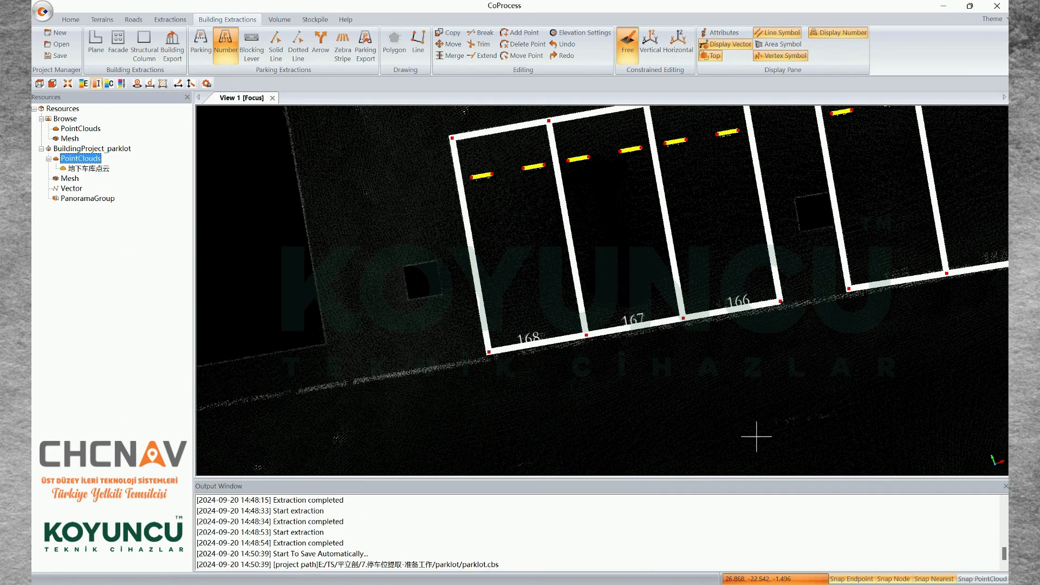
{"action": "scroll", "coordinate": [841, 309], "scroll_direction": "down", "scroll_amount": 4}
{"action": "middle_click_drag", "start_coordinate": [841, 310], "coordinate": [728, 346]}
{"action": "left_click", "coordinate": [904, 280]}
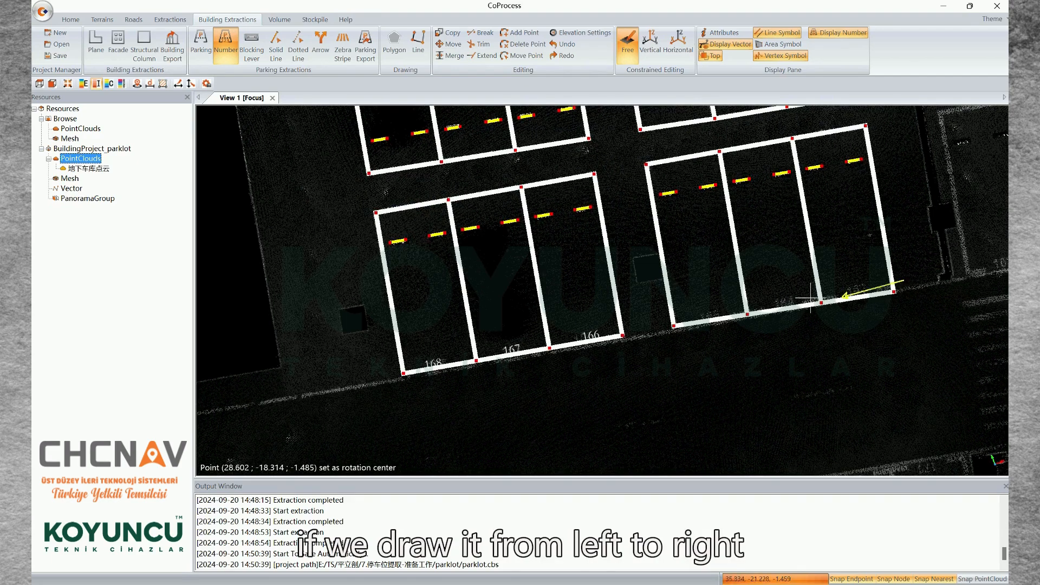
{"action": "left_click", "coordinate": [653, 323]}
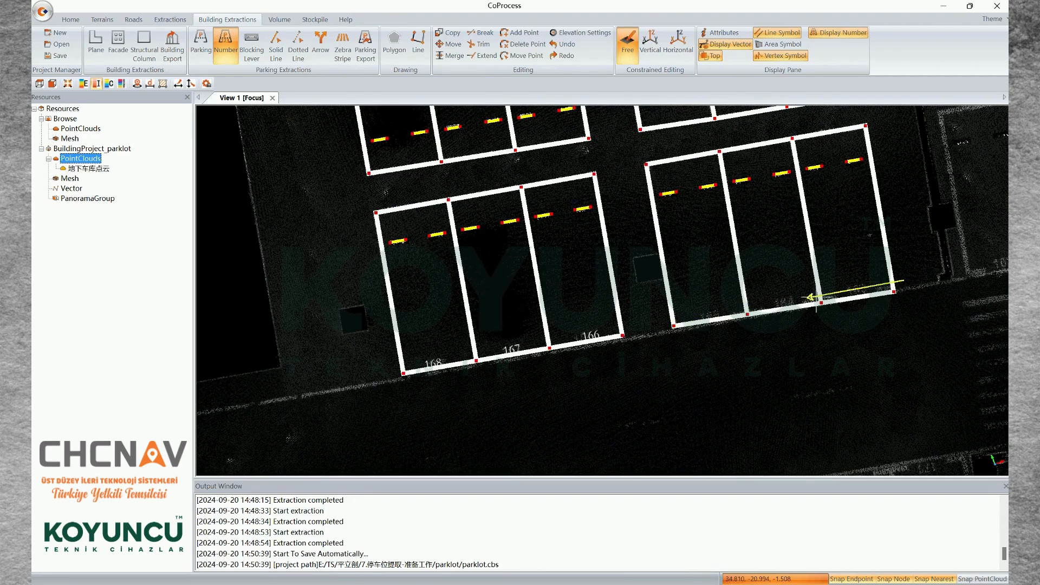
{"action": "left_click", "coordinate": [232, 57]}
Number the lower-right three-space block with a right-to-left guide line through the painted numbers, start number 163, Increasing
{"action": "left_click", "coordinate": [862, 289]}
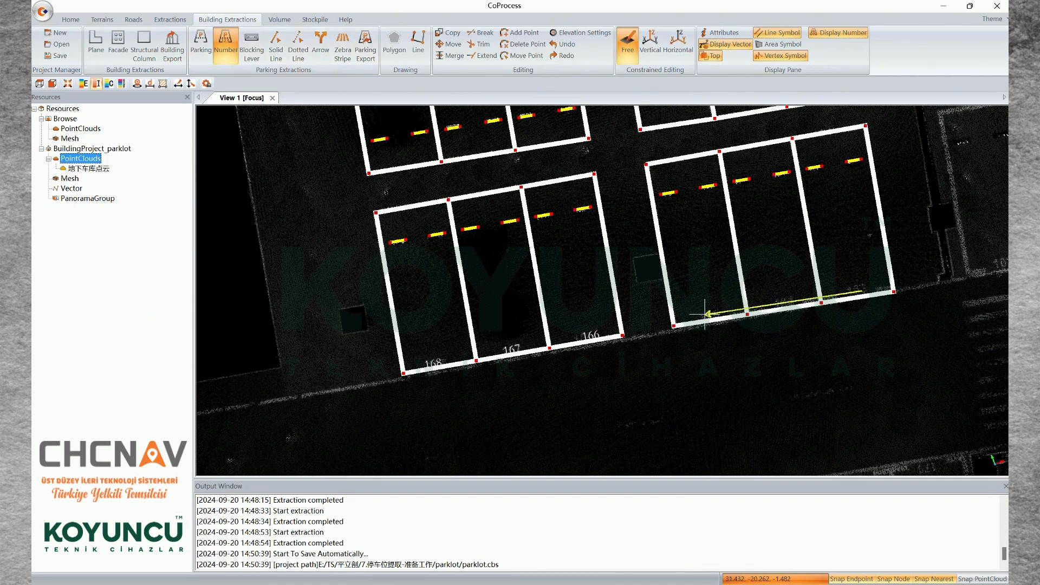
{"action": "left_click", "coordinate": [713, 320]}
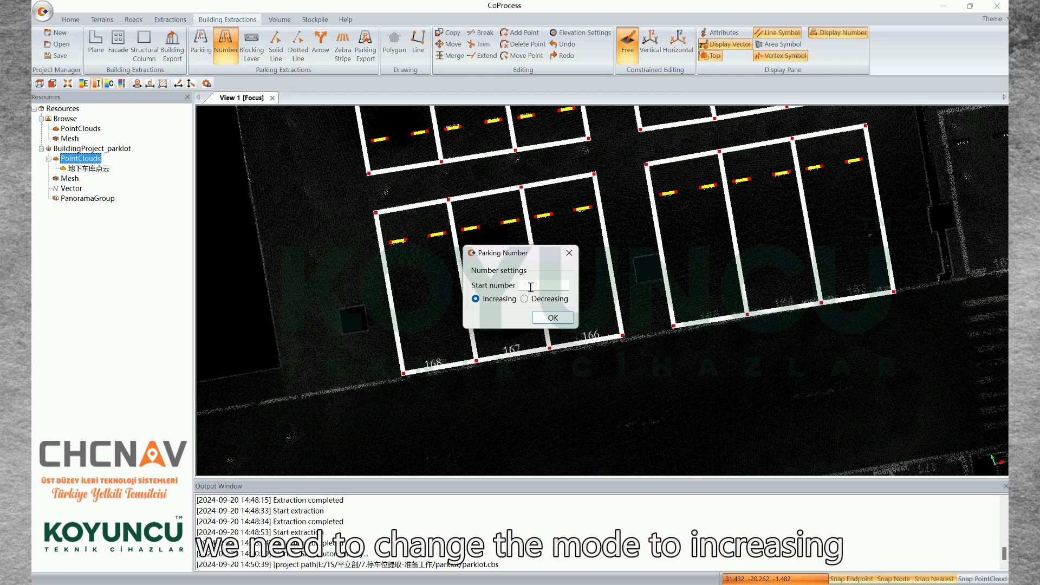
{"action": "left_click_drag", "start_coordinate": [536, 257], "coordinate": [528, 256]}
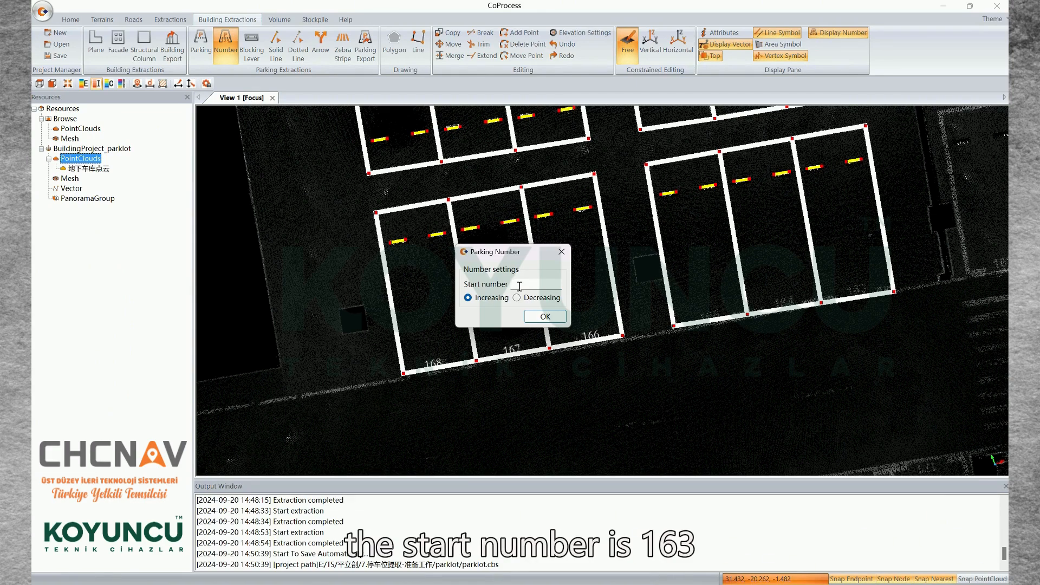
{"action": "left_click", "coordinate": [544, 319]}
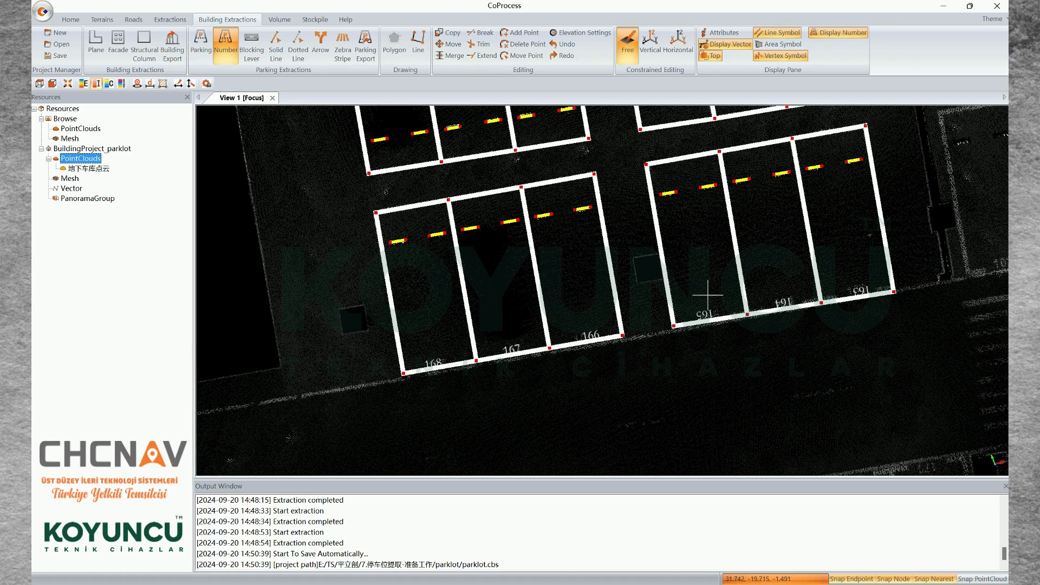
{"action": "left_click", "coordinate": [662, 336]}
{"action": "key", "text": "Escape"}
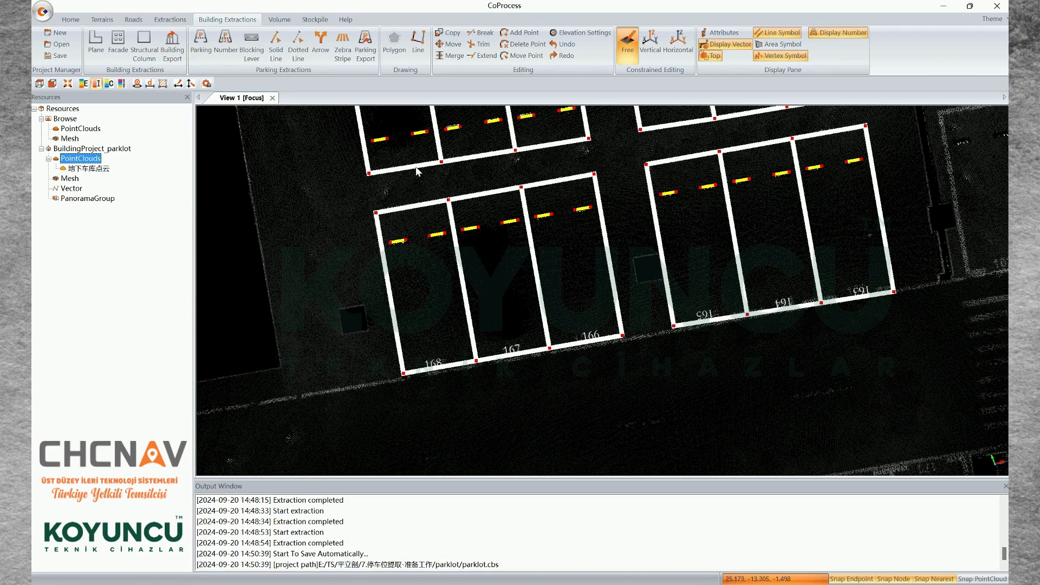
{"action": "left_click", "coordinate": [226, 43]}
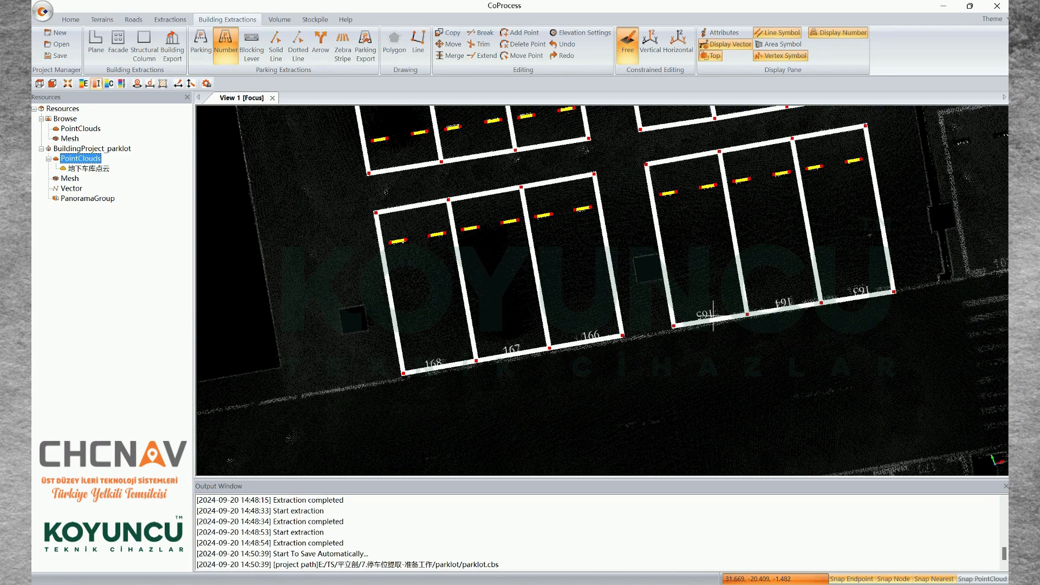
{"action": "key", "text": "Escape"}
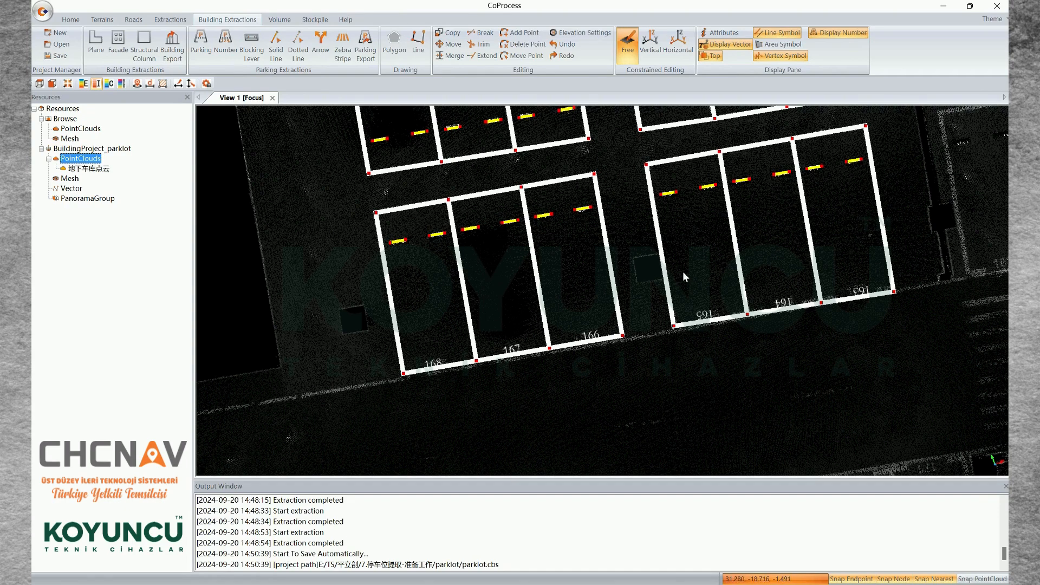
Renumber the three-space block with upside-down numbers using a left-to-right guide line along its painted numbers, start number 165, Decreasing
{"action": "left_click_drag", "start_coordinate": [683, 272], "coordinate": [882, 347]}
{"action": "mouse_move", "coordinate": [717, 319]}
{"action": "left_mouse_down"}
{"action": "mouse_move", "coordinate": [681, 325]}
{"action": "mouse_move", "coordinate": [706, 335]}
{"action": "left_mouse_up"}
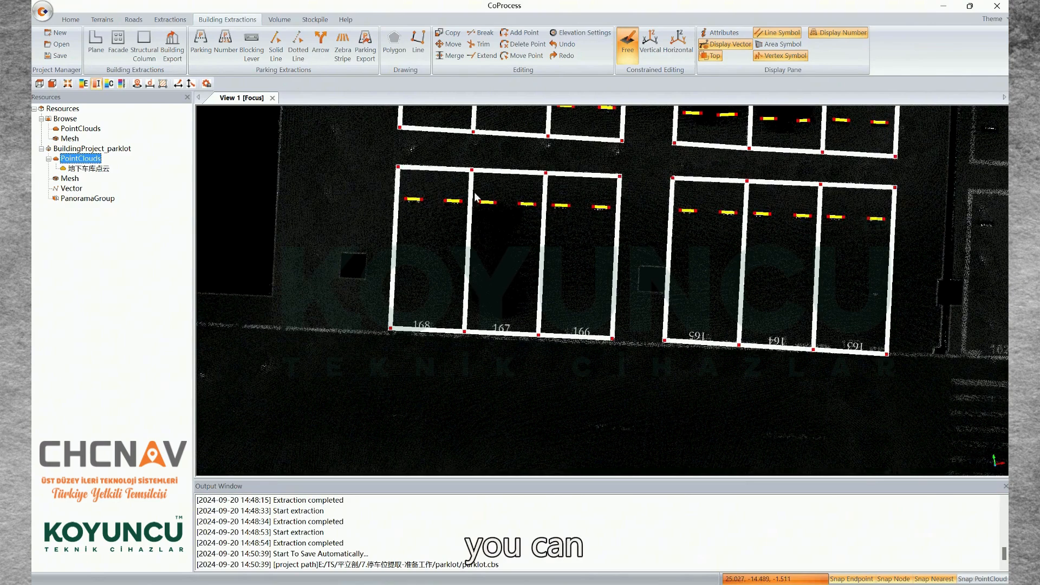
{"action": "left_click", "coordinate": [235, 50]}
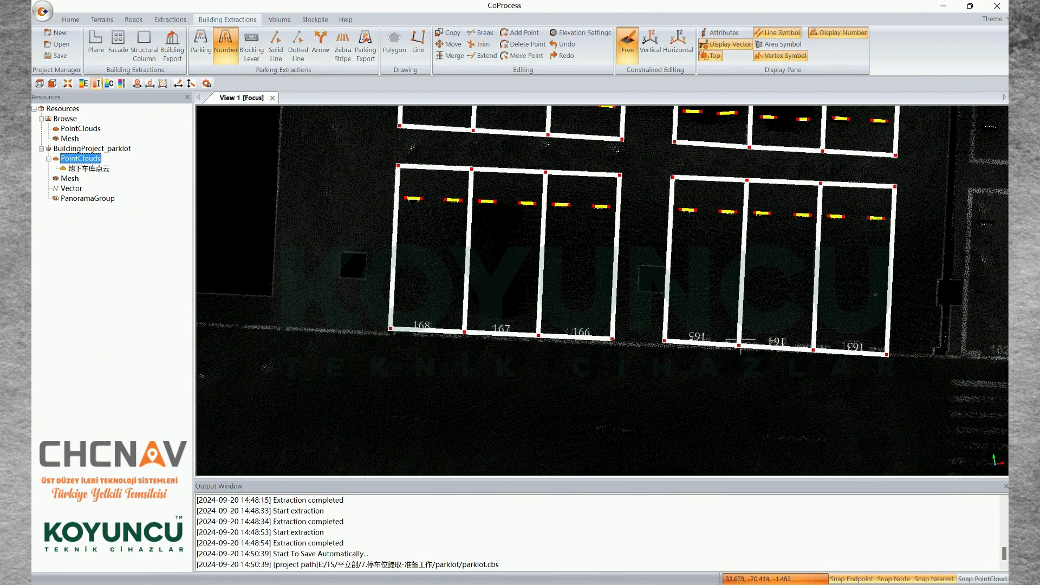
{"action": "left_click", "coordinate": [694, 337]}
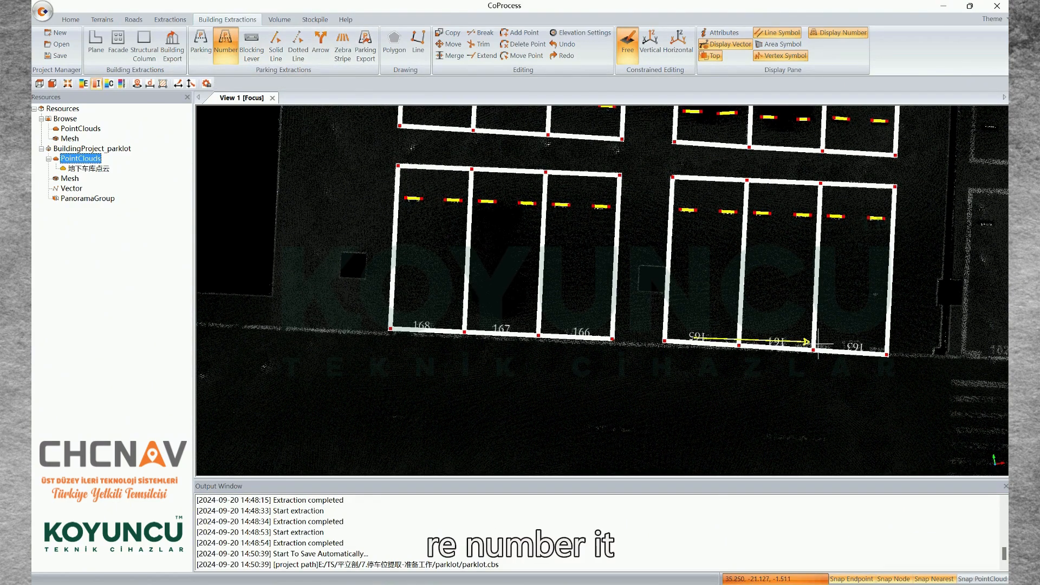
{"action": "left_click", "coordinate": [861, 346]}
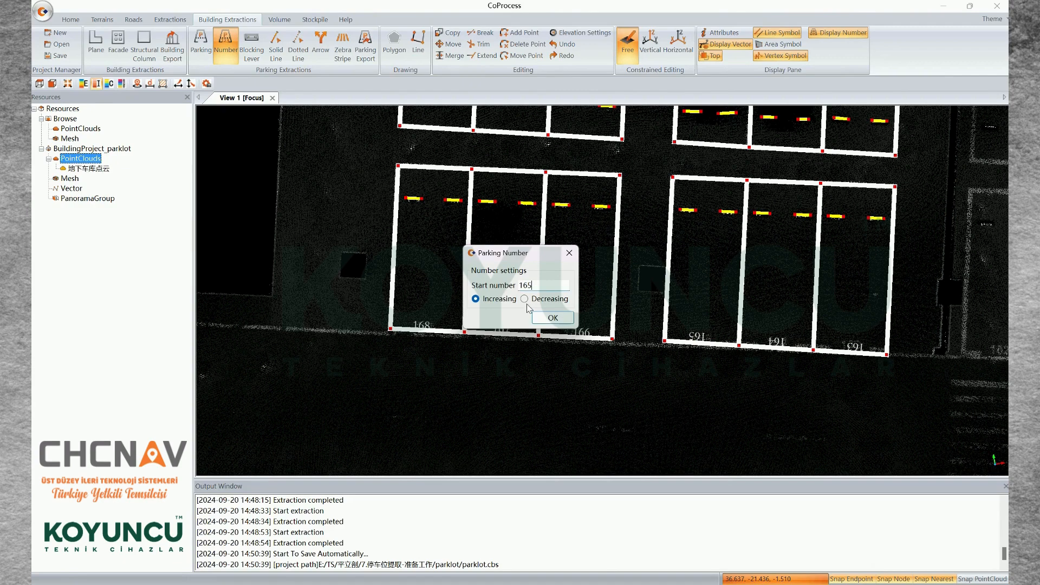
{"action": "left_click", "coordinate": [525, 299]}
{"action": "left_click", "coordinate": [552, 318]}
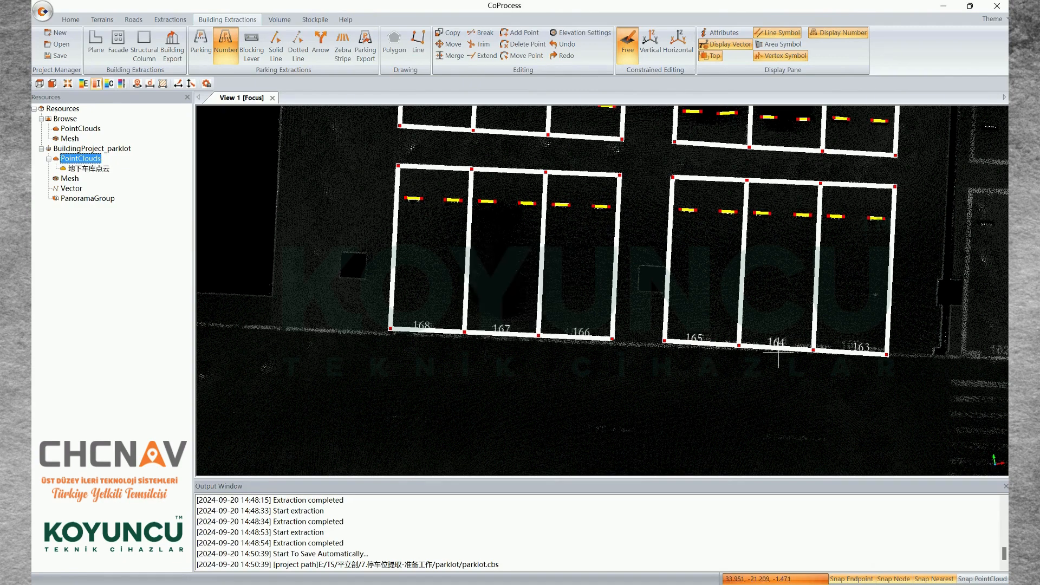
{"action": "double_click", "coordinate": [778, 359]}
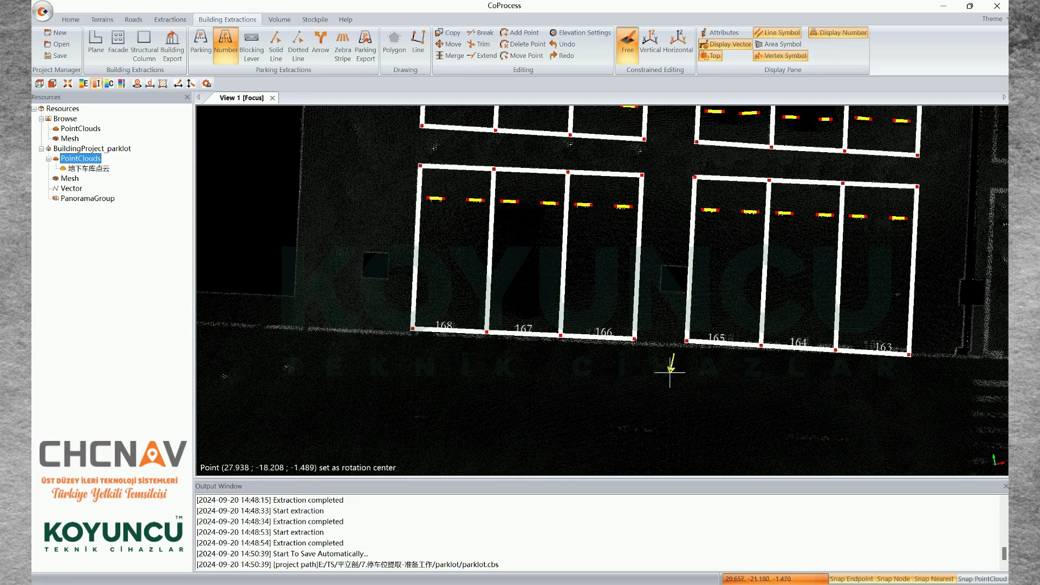
{"action": "key", "text": "Escape"}
Examine the orientation of the numbered blocks and turn the point cloud around to view the unnumbered blocks of the opposite row
{"action": "middle_click_drag", "start_coordinate": [710, 351], "coordinate": [673, 362]}
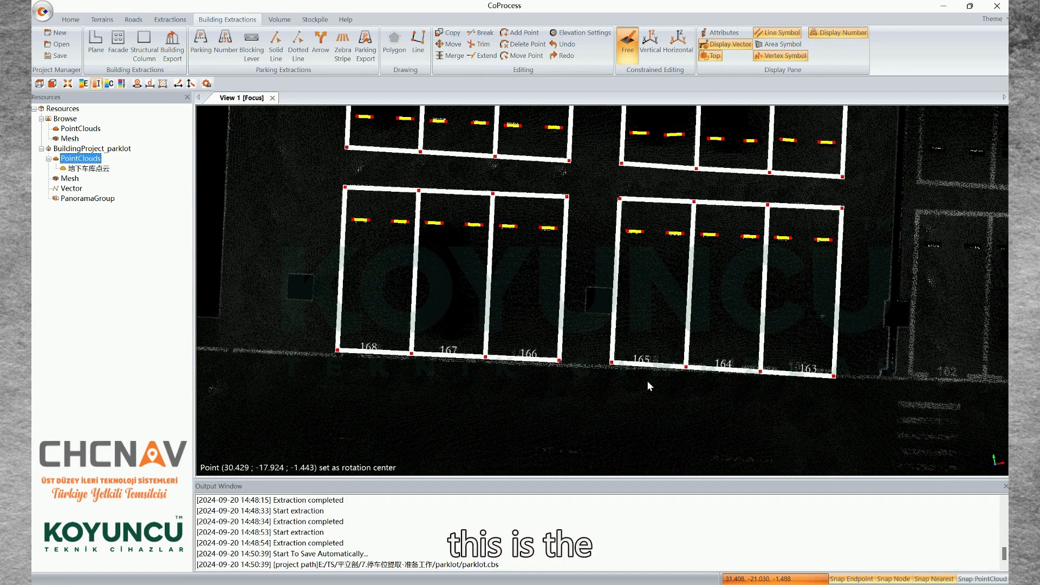
{"action": "middle_click_drag", "start_coordinate": [644, 341], "coordinate": [586, 388]}
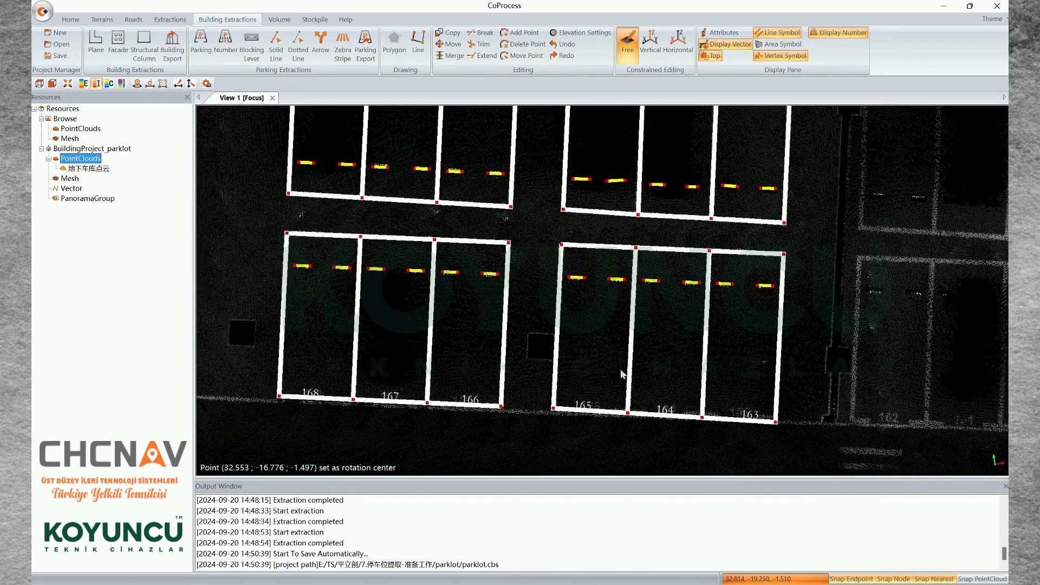
{"action": "left_click_drag", "start_coordinate": [570, 395], "coordinate": [589, 402]}
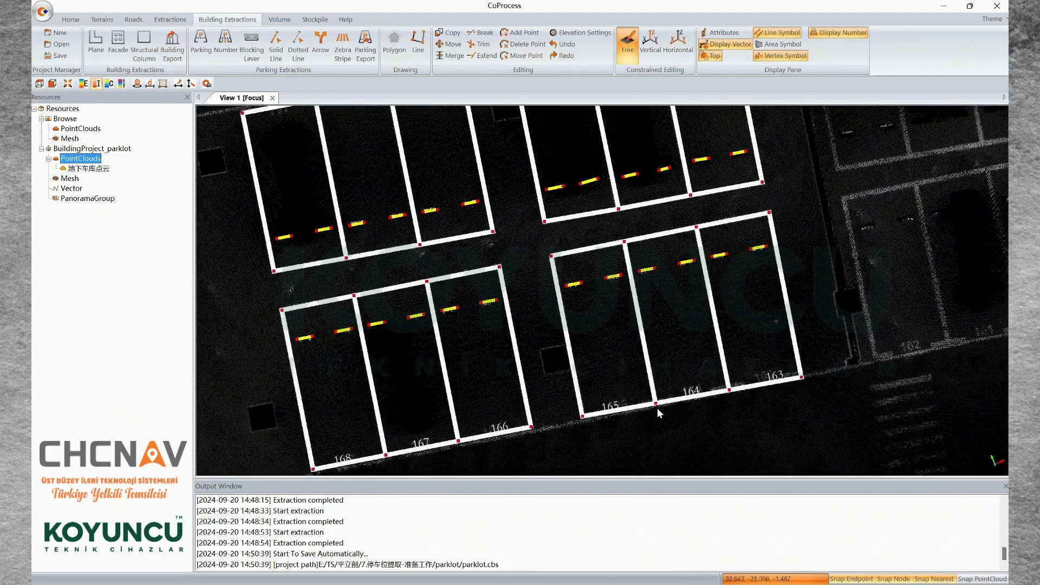
{"action": "middle_click_drag", "start_coordinate": [636, 343], "coordinate": [820, 379]}
{"action": "left_click_drag", "start_coordinate": [522, 357], "coordinate": [649, 377]}
{"action": "middle_click_drag", "start_coordinate": [595, 386], "coordinate": [765, 314]}
{"action": "left_click_drag", "start_coordinate": [601, 344], "coordinate": [653, 368]}
{"action": "middle_click_drag", "start_coordinate": [655, 297], "coordinate": [673, 353]}
{"action": "middle_click_drag", "start_coordinate": [661, 255], "coordinate": [666, 331]}
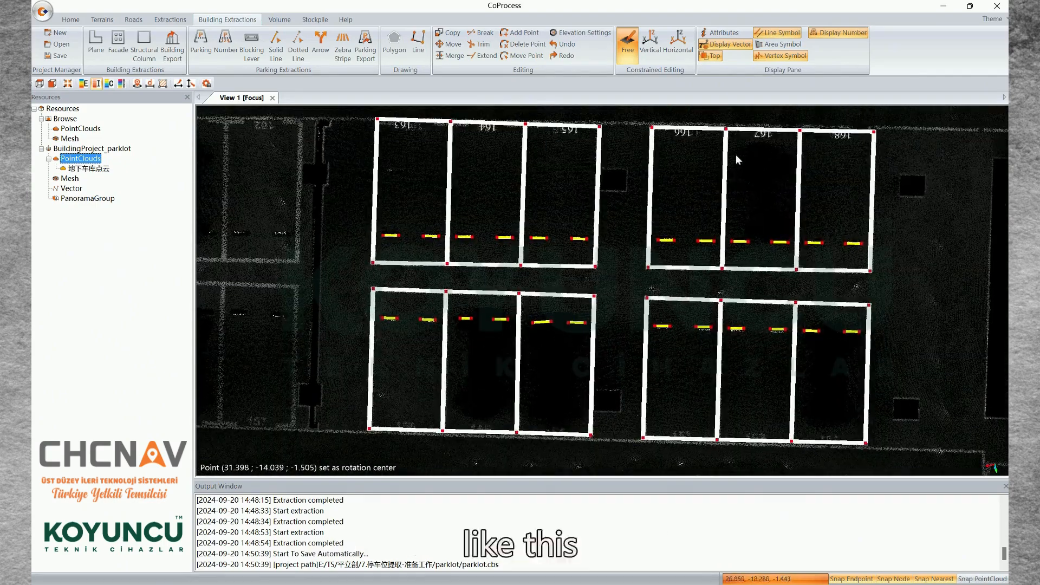
{"action": "middle_click_drag", "start_coordinate": [667, 368], "coordinate": [705, 306]}
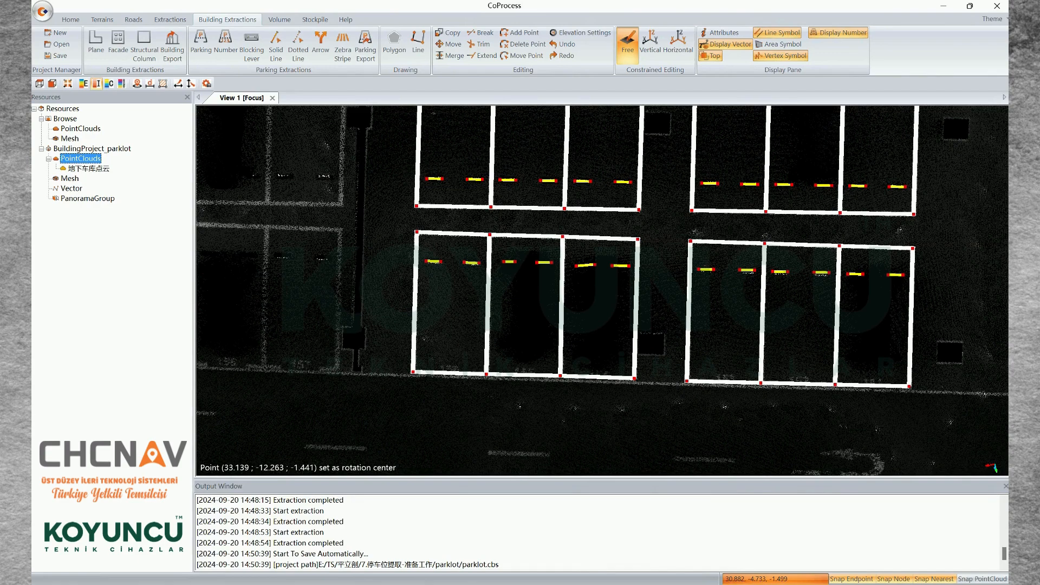